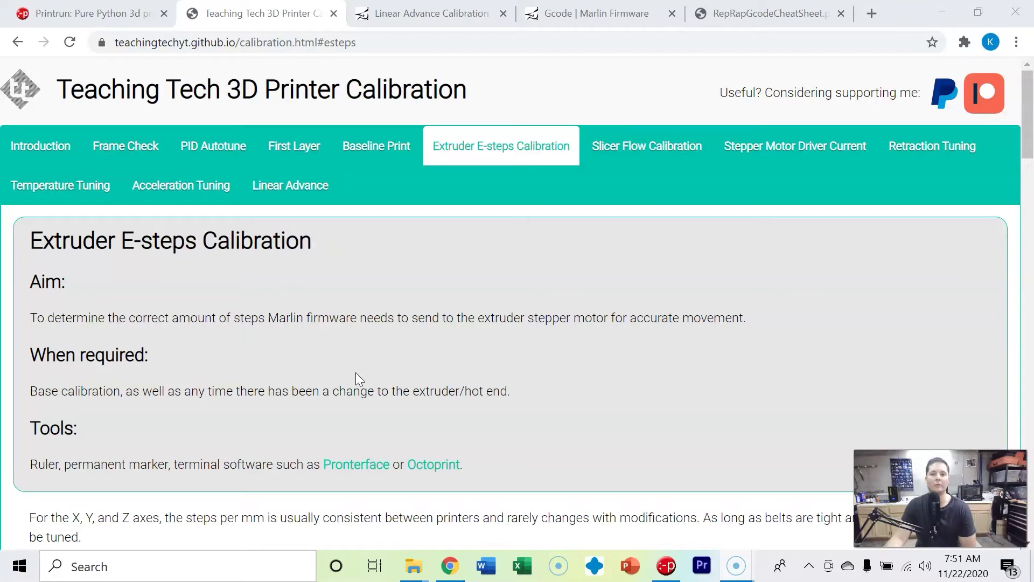
# Connect Pronterface to the printer on COM9 at 115200 and confirm the console reports it online
pyautogui.scroll(-9, 356, 372)
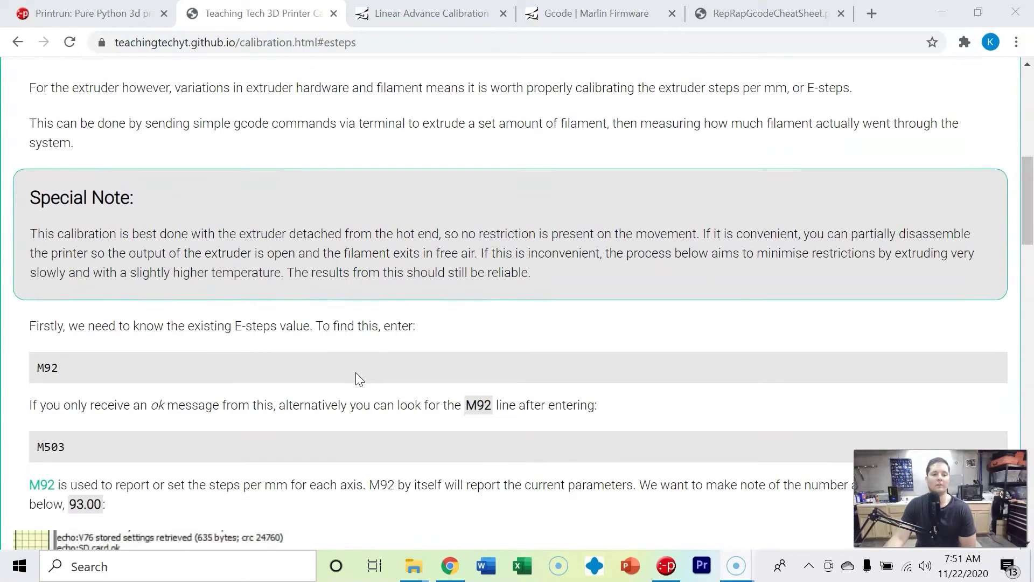
pyautogui.scroll(-3, 355, 373)
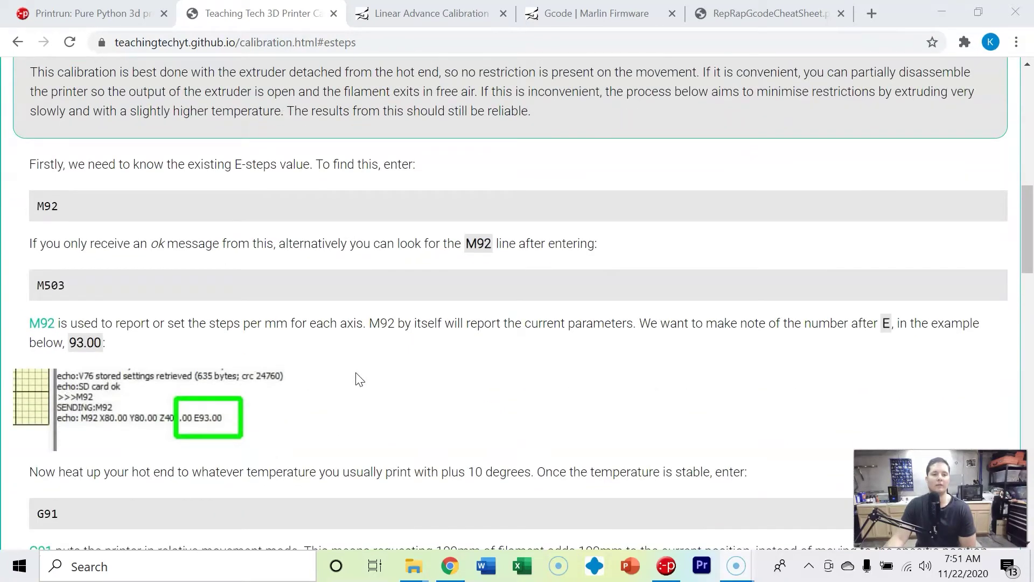
pyautogui.scroll(-3, 356, 372)
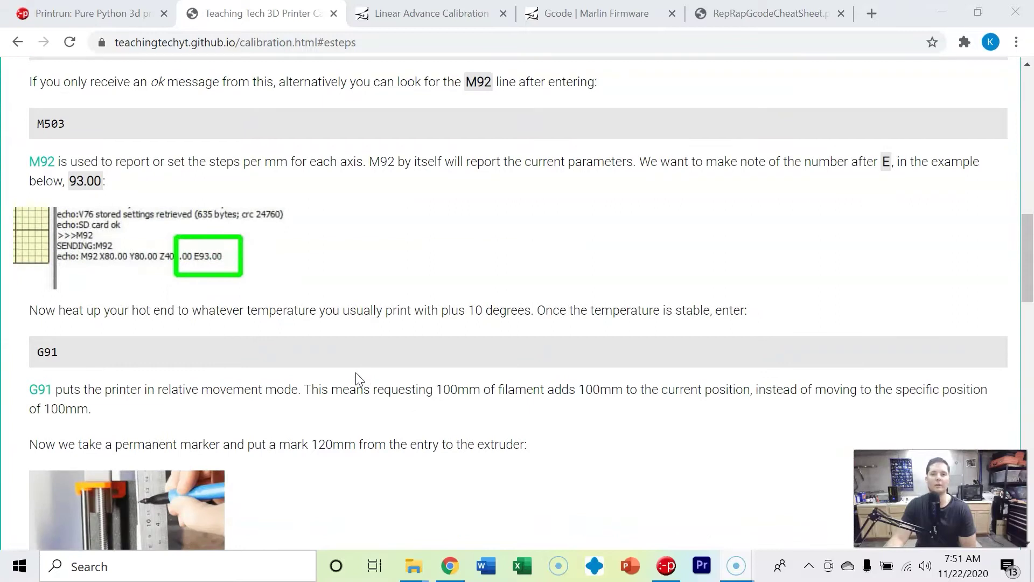
pyautogui.scroll(-2, 355, 373)
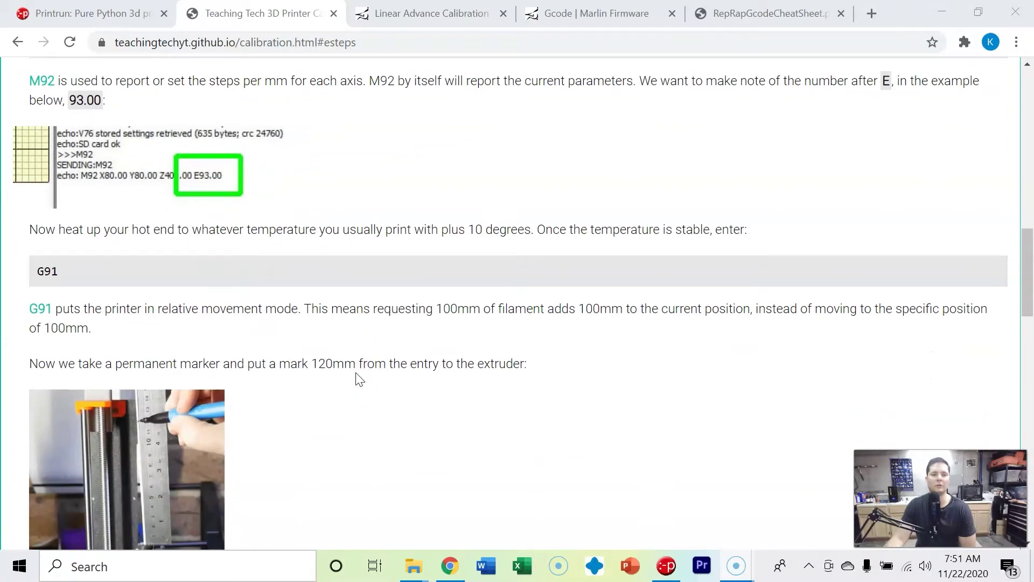
pyautogui.scroll(5, 356, 372)
pyautogui.scroll(-2, 360, 380)
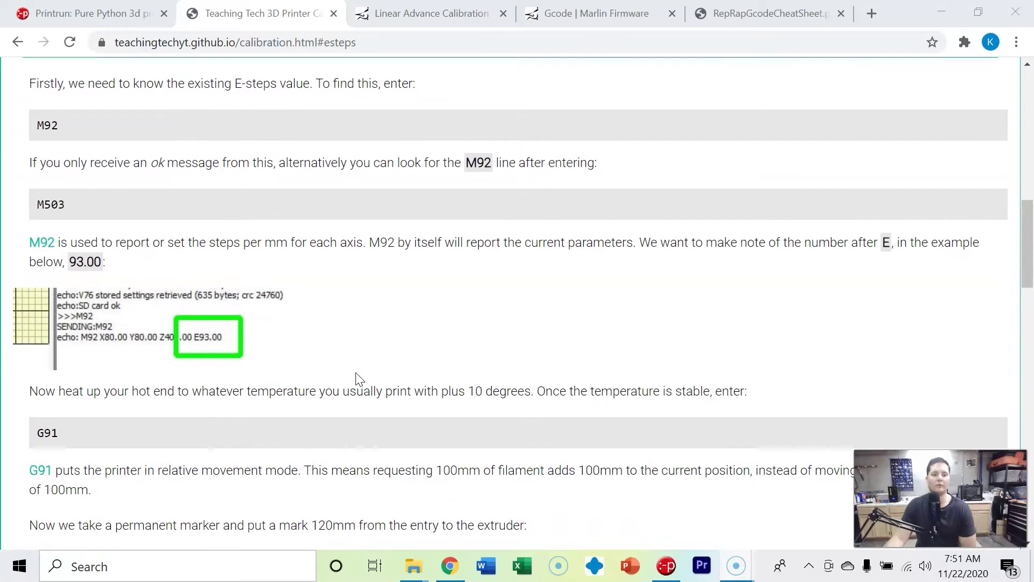
pyautogui.scroll(-3, 359, 380)
pyautogui.click(386, 374)
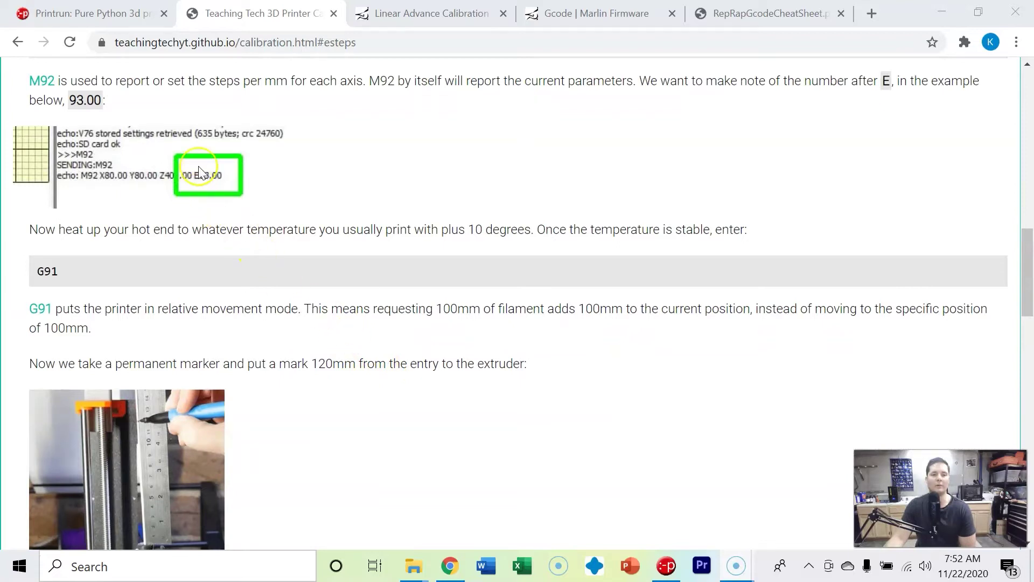
pyautogui.scroll(-2, 300, 240)
pyautogui.scroll(-4, 300, 240)
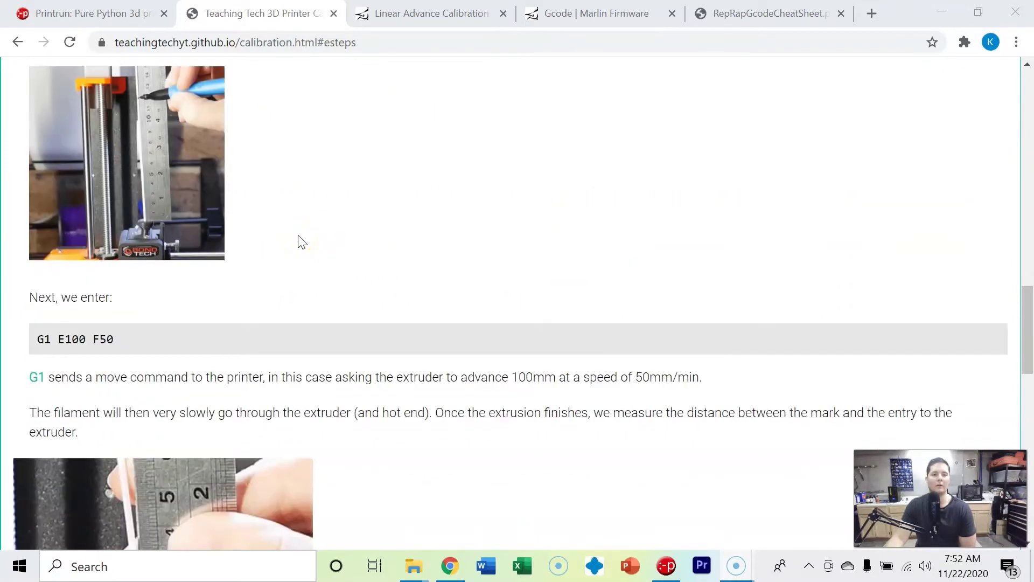
pyautogui.scroll(-2, 301, 241)
pyautogui.scroll(-3, 298, 235)
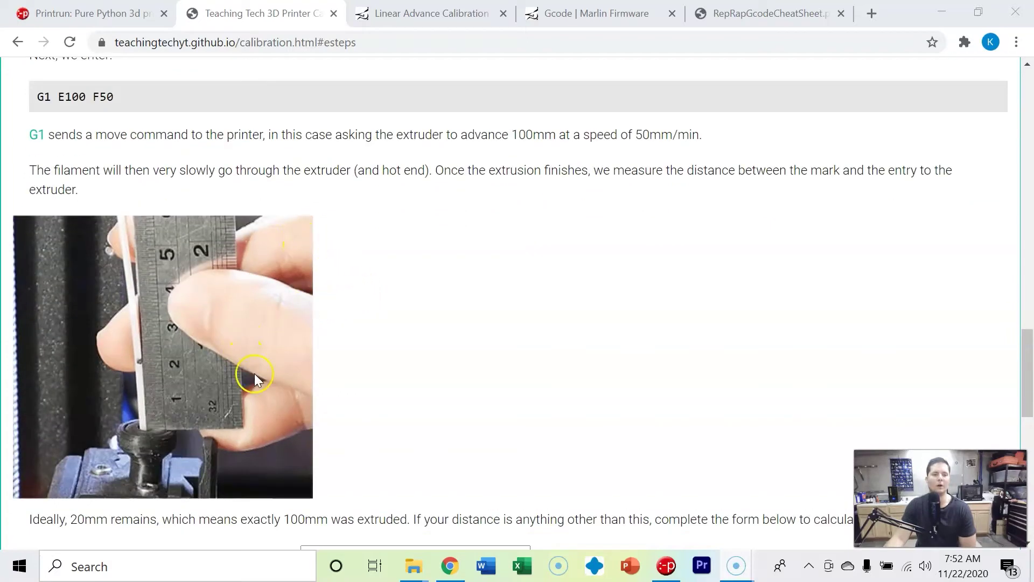
pyautogui.scroll(-4, 421, 356)
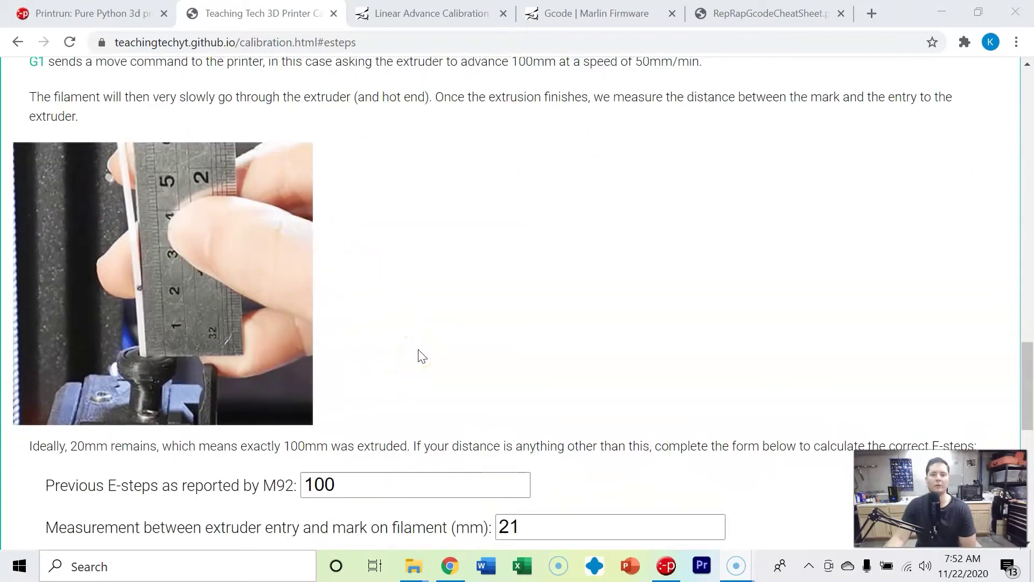
pyautogui.click(401, 376)
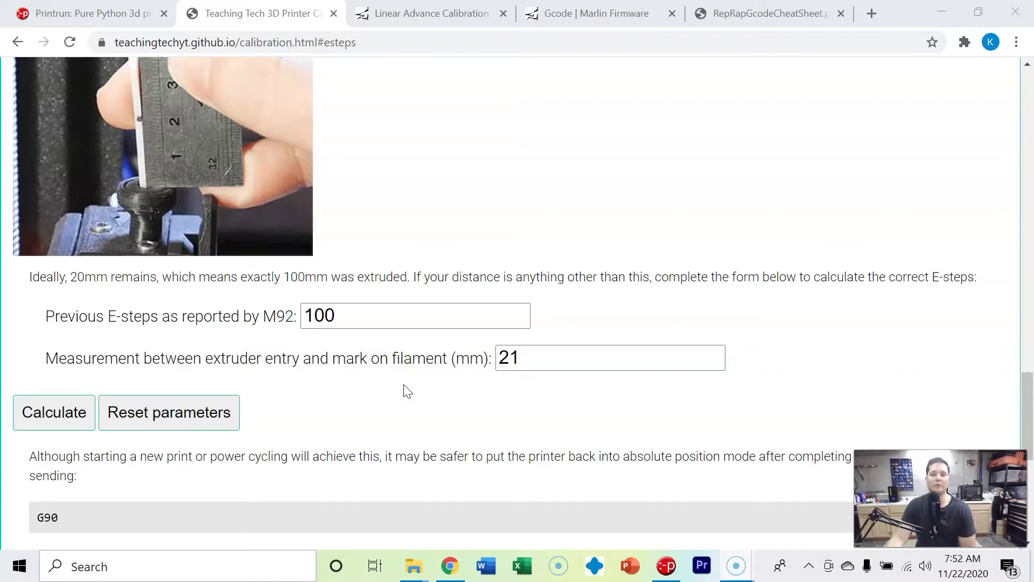
pyautogui.scroll(-4, 408, 391)
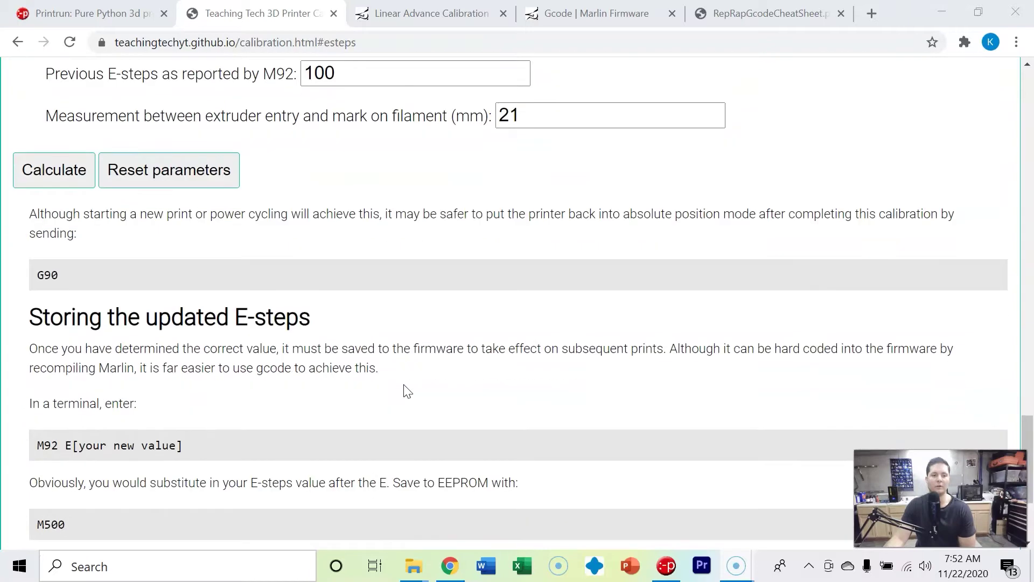
pyautogui.scroll(10, 408, 391)
pyautogui.scroll(12, 408, 391)
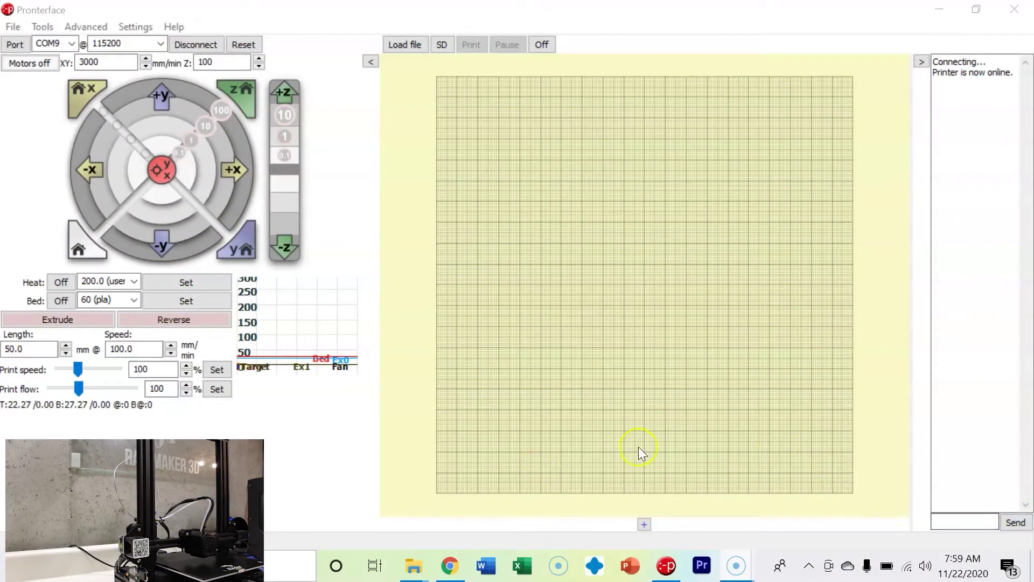
# Heat the hotend to 200 °C, watch the temperature graph, and change the extrusion length from 50 to 100 mm
pyautogui.click(202, 283)
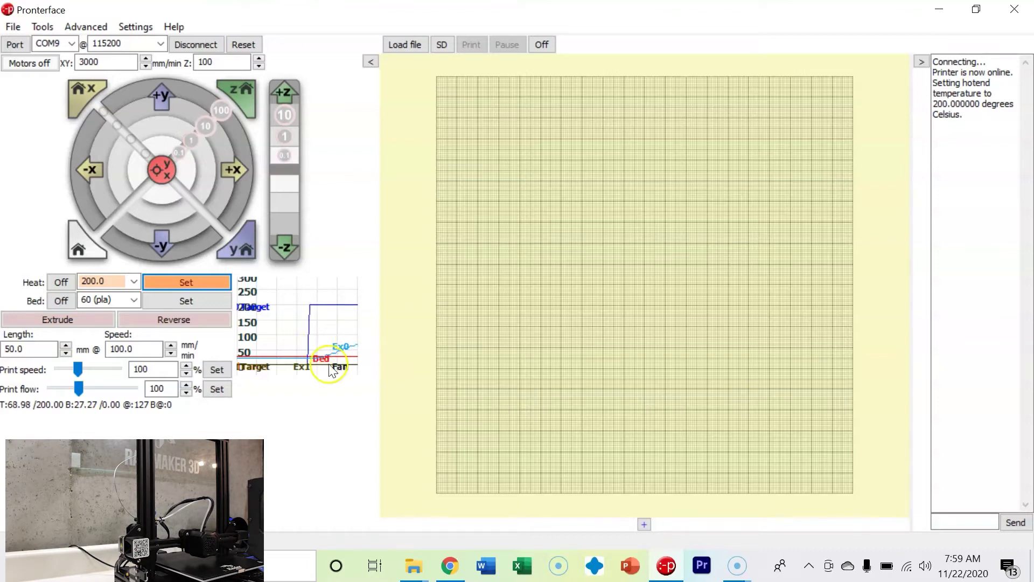
pyautogui.click(331, 335)
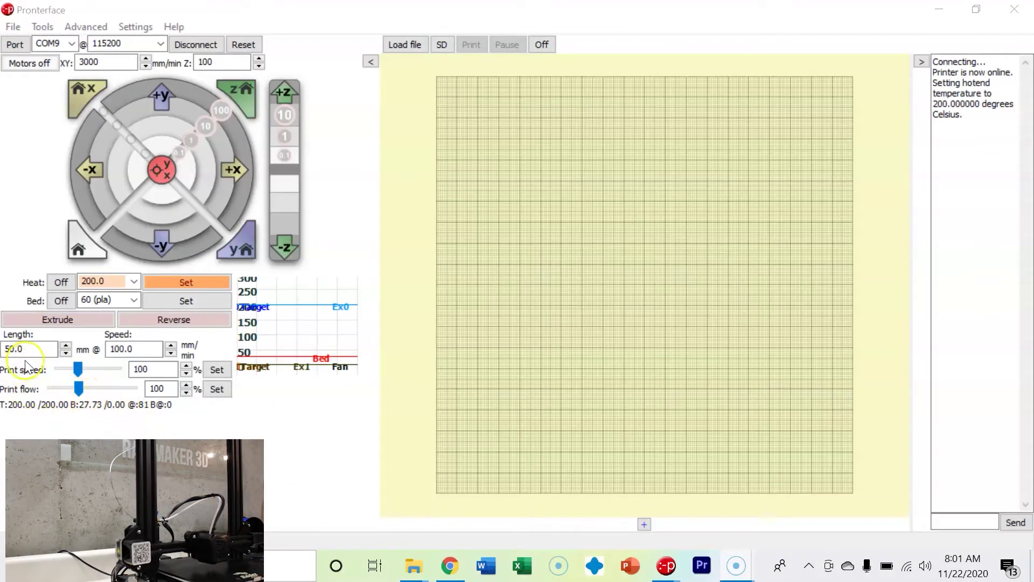
pyautogui.doubleClick(24, 349)
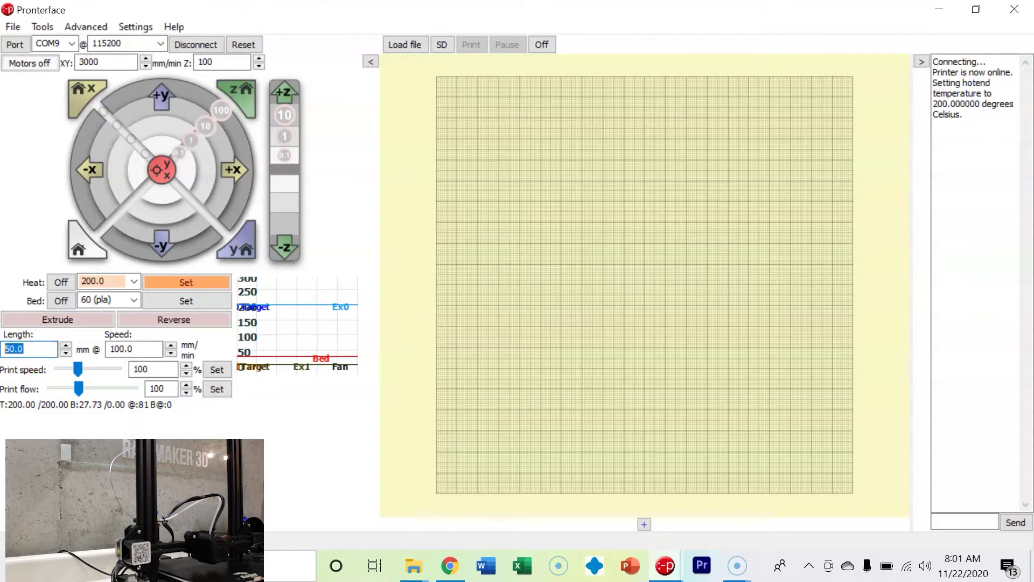
pyautogui.write('1')
# Extrude 100 mm of filament through the 200 °C hotend
pyautogui.click(85, 321)
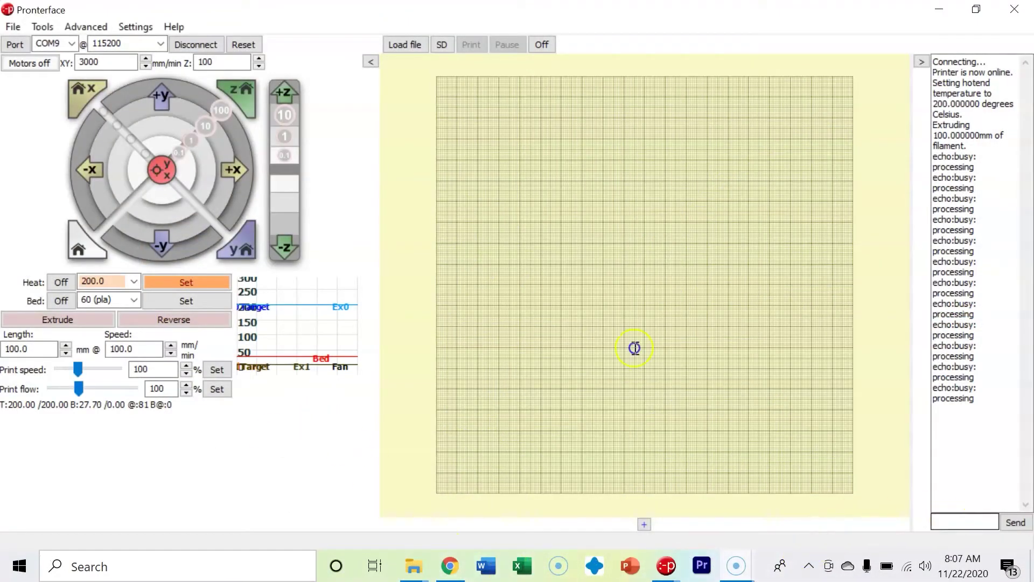
# Send M503 and find the current extruder steps per unit, E97.14, in the console
pyautogui.click(934, 522)
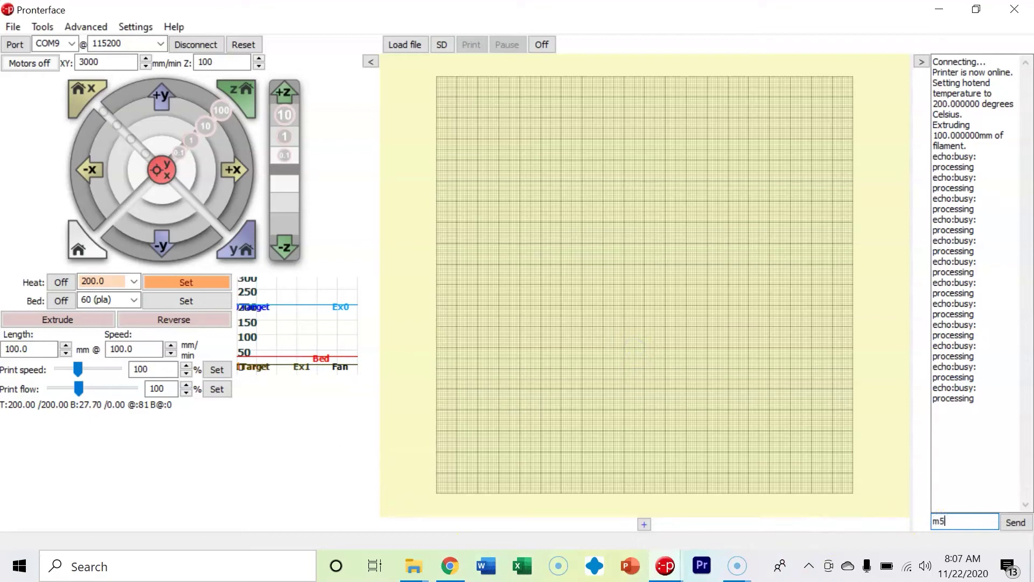
pyautogui.write('m503')
pyautogui.press('Return')
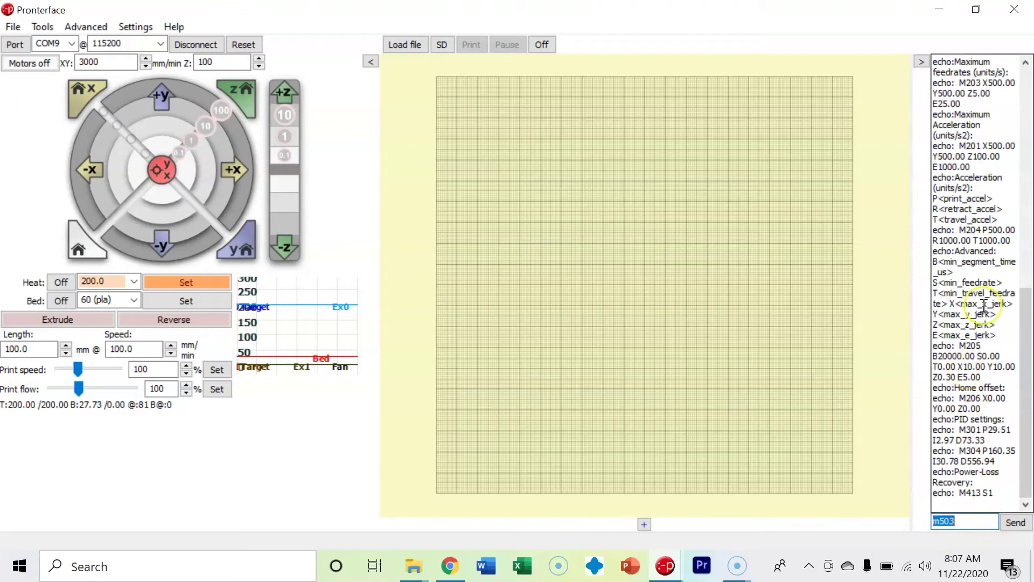
pyautogui.scroll(6, 991, 275)
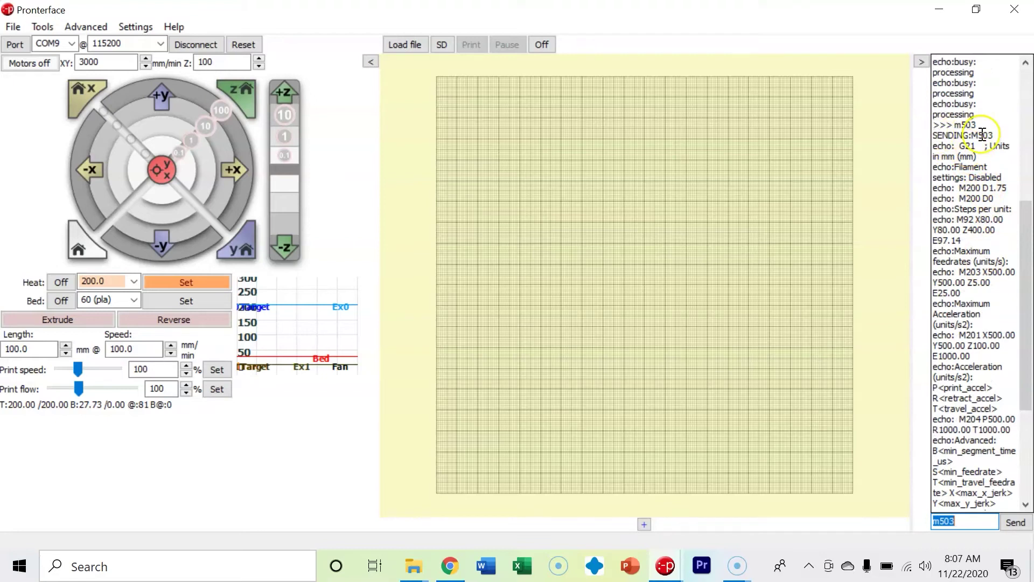
pyautogui.scroll(-1, 987, 181)
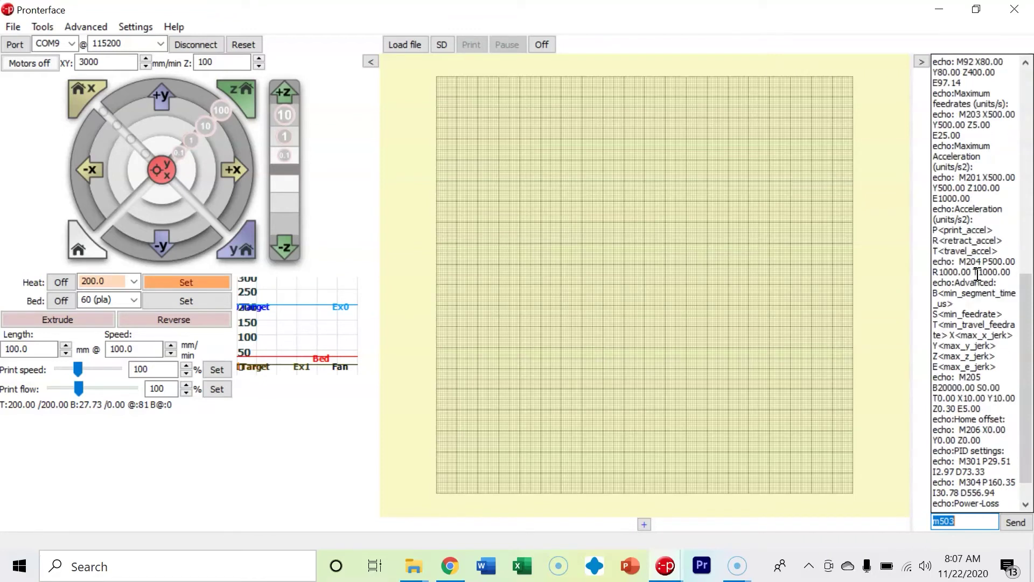
pyautogui.scroll(3, 977, 274)
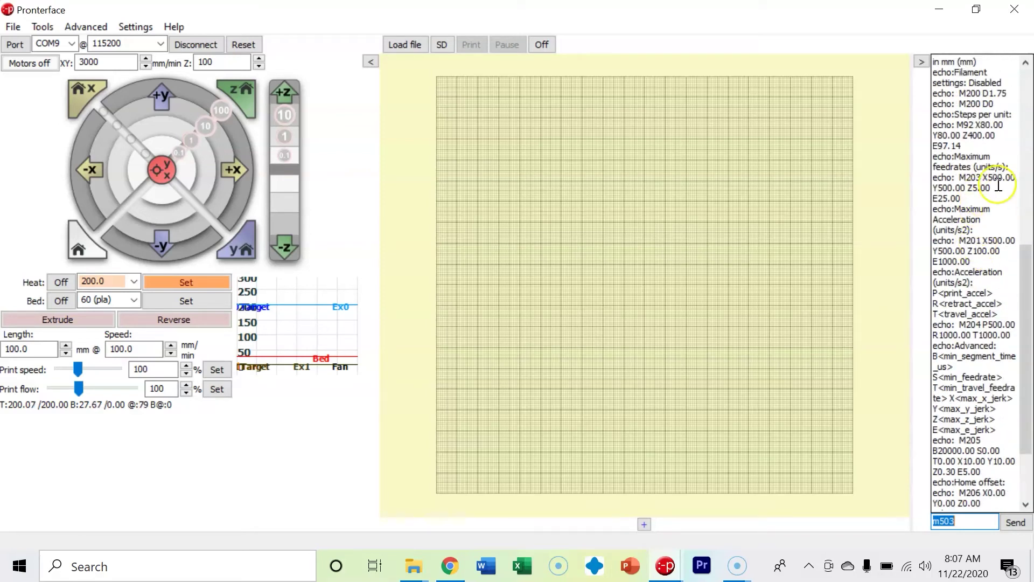
pyautogui.scroll(1, 989, 173)
pyautogui.scroll(1, 988, 172)
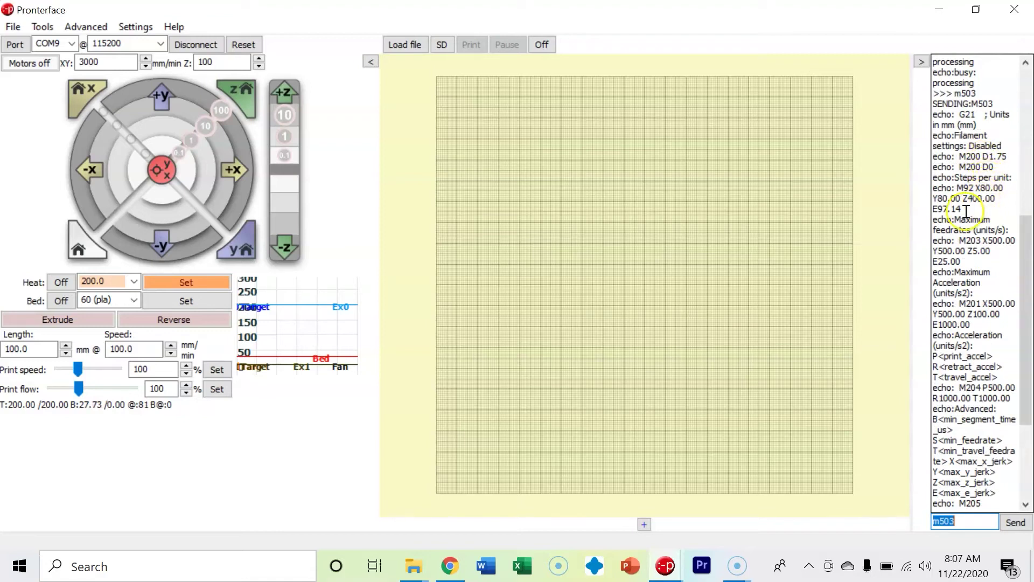
pyautogui.moveTo(961, 209); pyautogui.dragTo(933, 209)
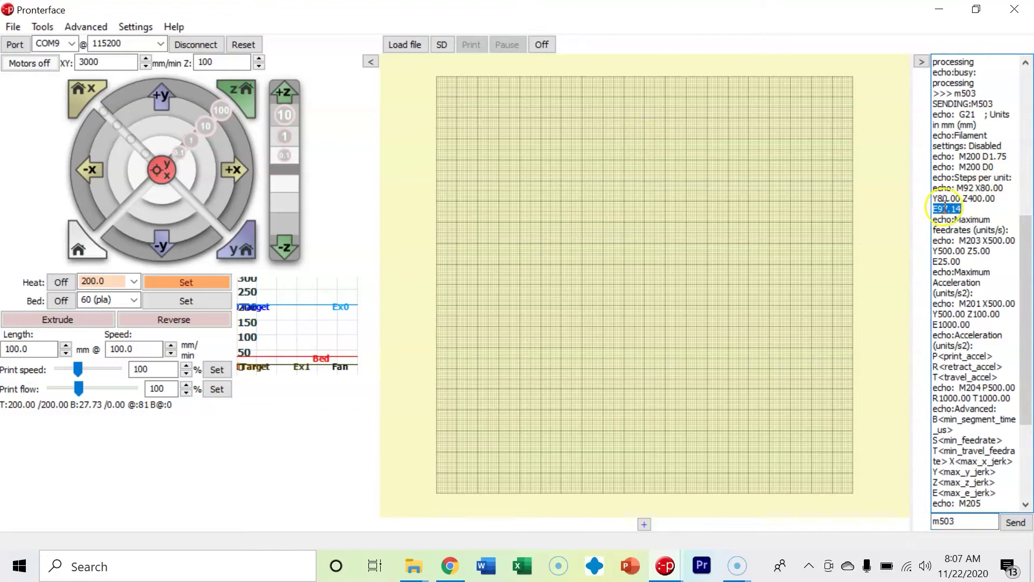
pyautogui.click(925, 283)
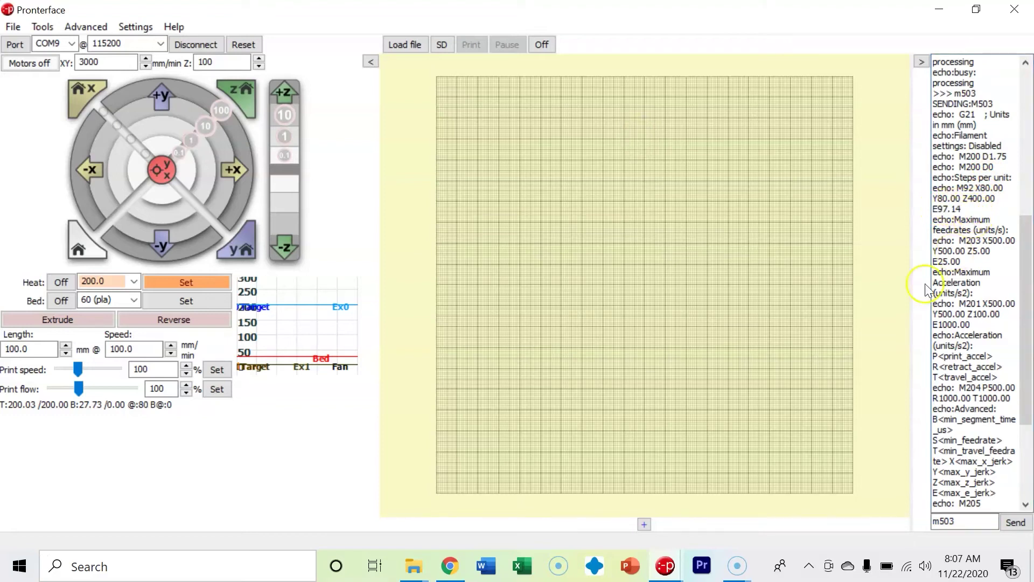
# Replace the previous E-steps value of 100 with 97.14 in the Teaching Tech calculator
pyautogui.click(452, 567)
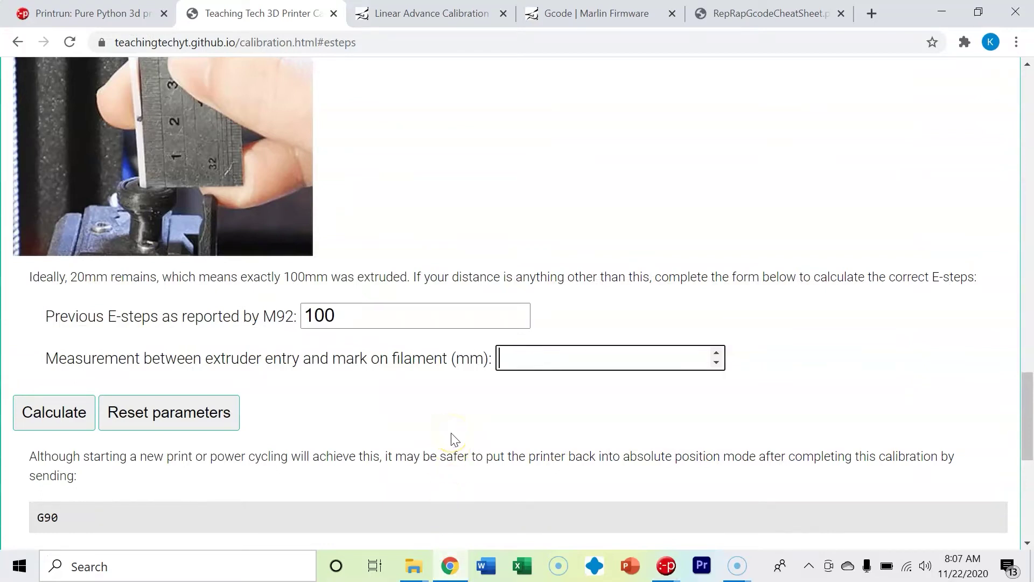
pyautogui.moveTo(372, 318); pyautogui.dragTo(282, 297)
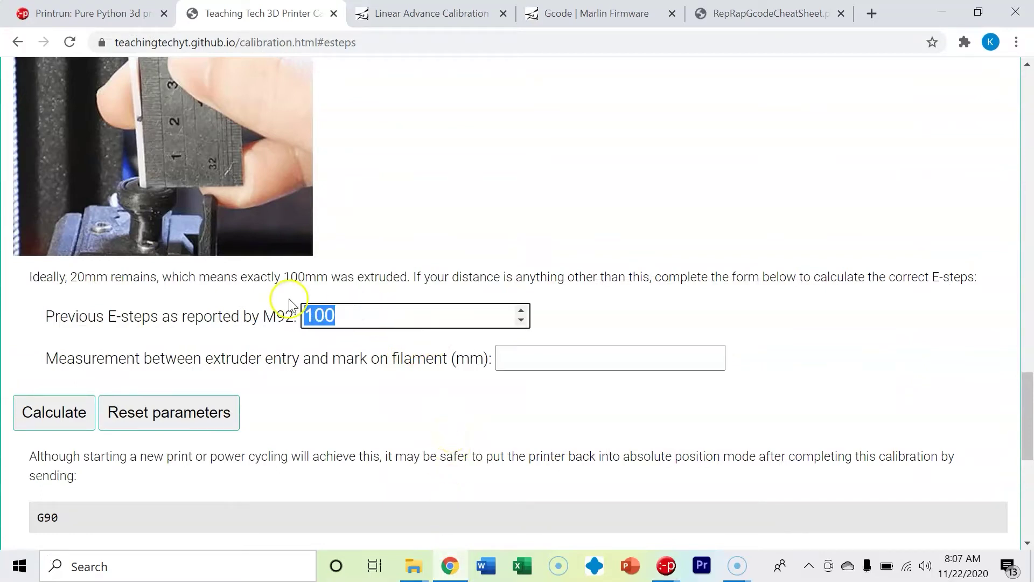
pyautogui.write('97.14')
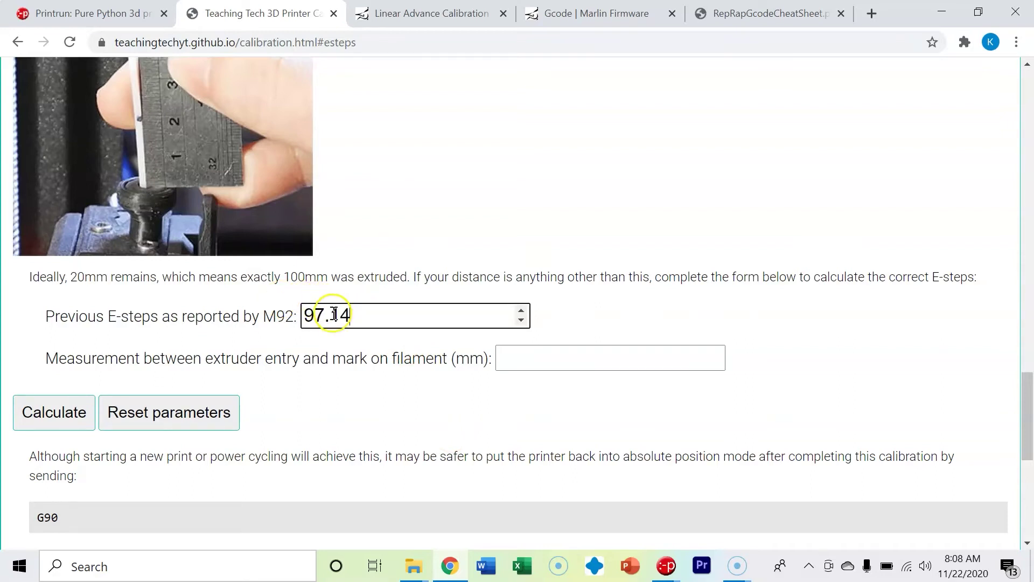
# Enter the 21.09 mm measurement, calculate, and copy the resulting M92 E98.21 command
pyautogui.click(547, 353)
pyautogui.scroll(7, 547, 353)
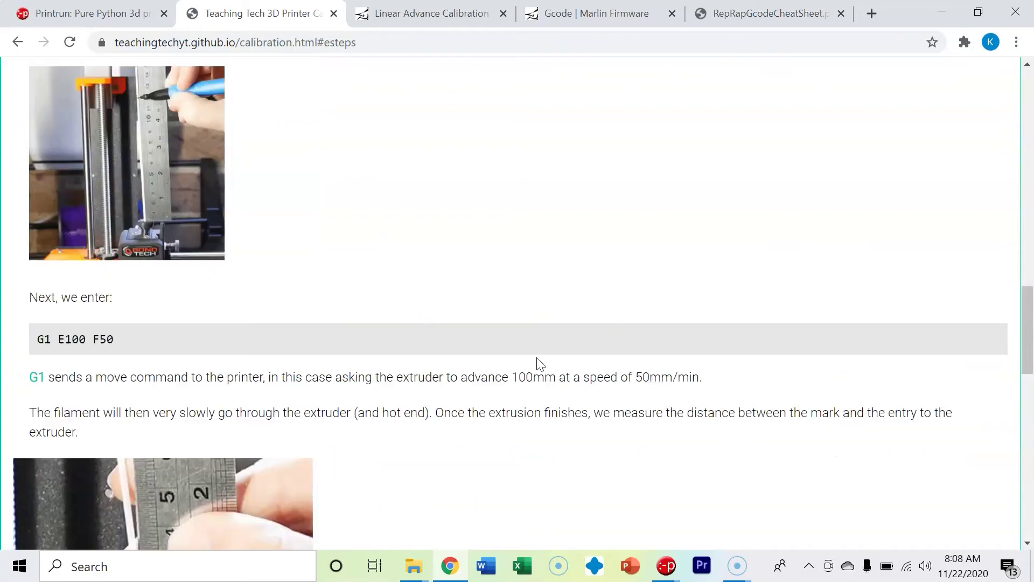
pyautogui.scroll(6, 536, 357)
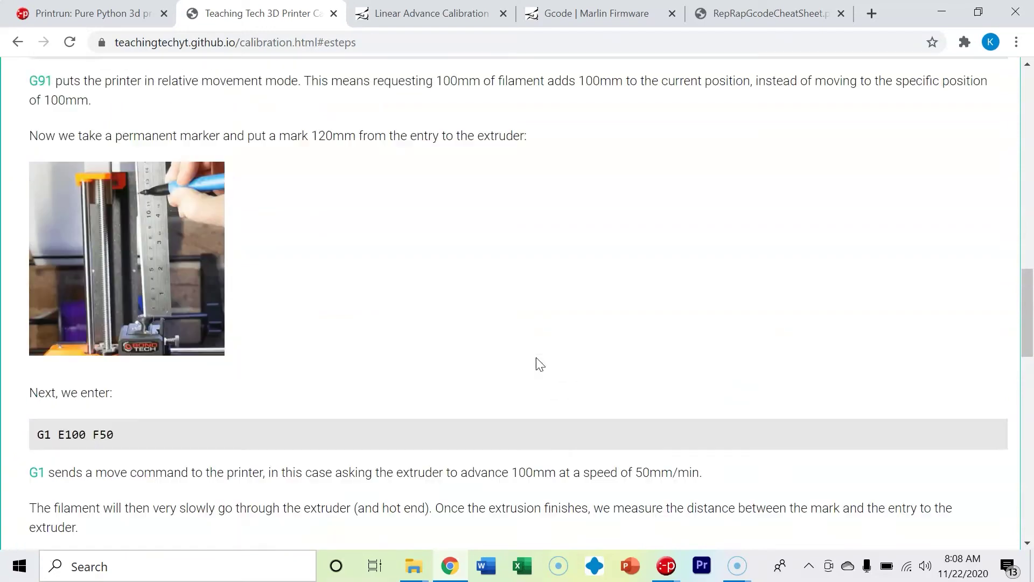
pyautogui.scroll(-17, 537, 363)
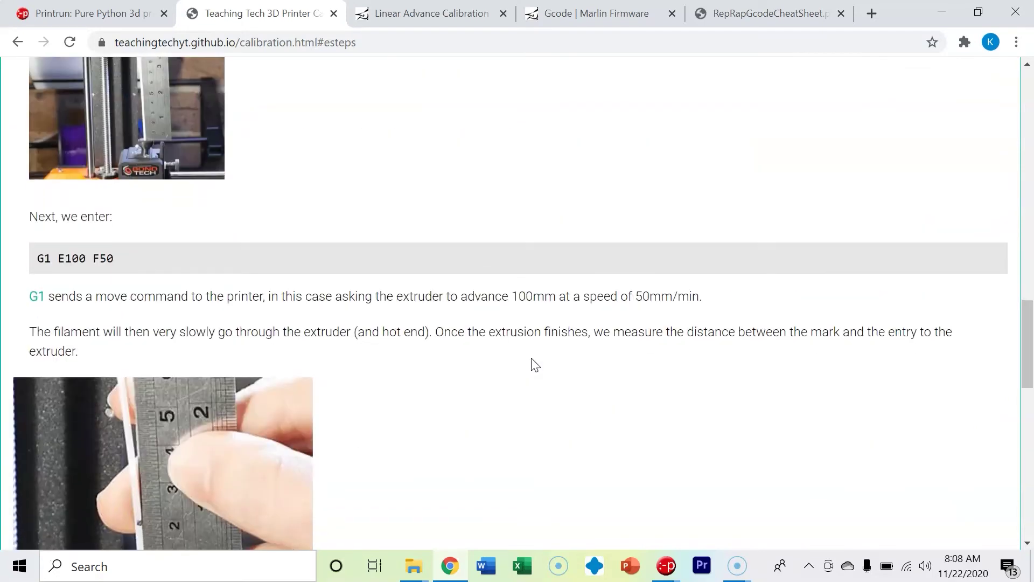
pyautogui.scroll(1, 532, 364)
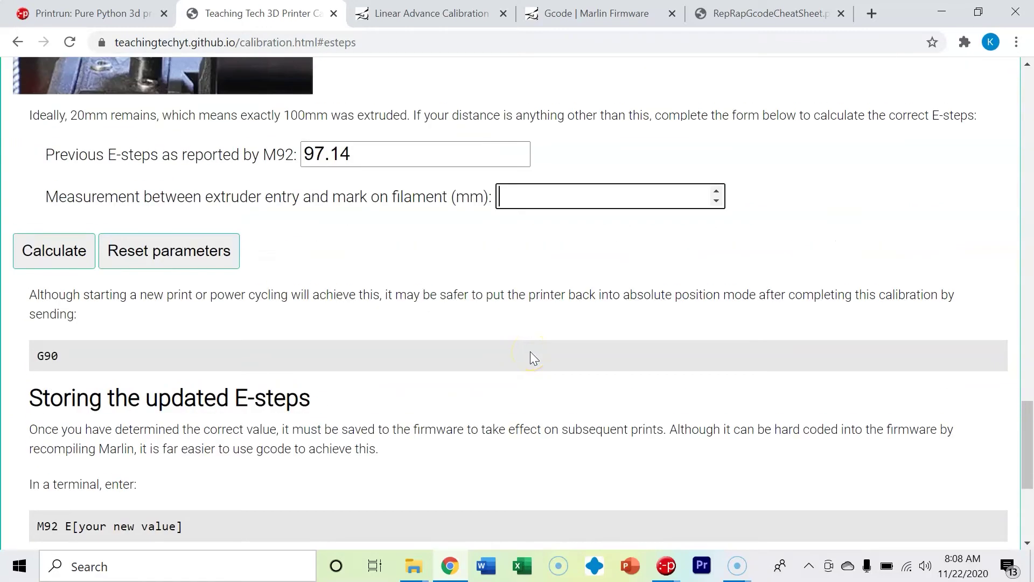
pyautogui.write('21.09')
pyautogui.click(79, 250)
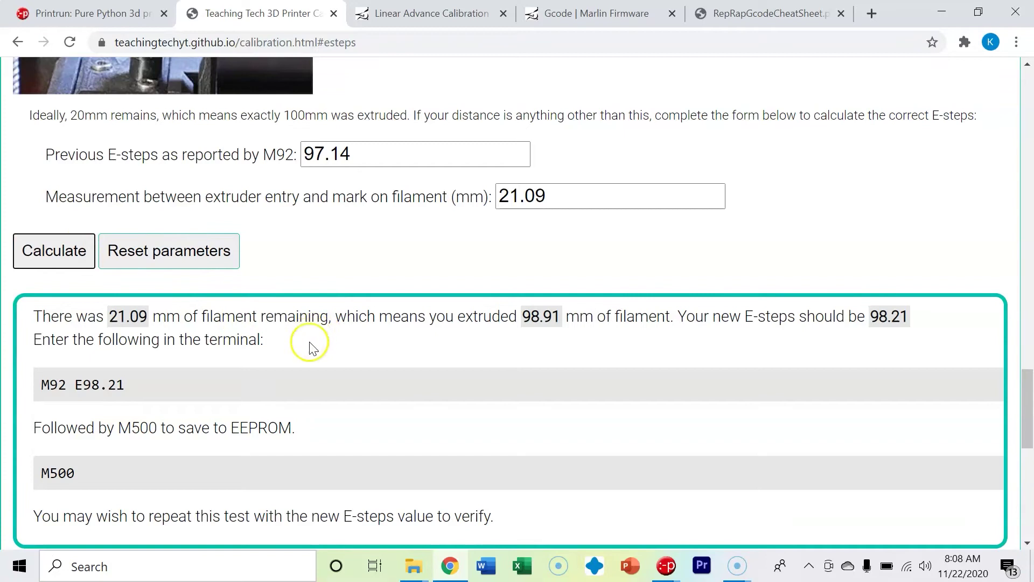
pyautogui.scroll(-1, 230, 383)
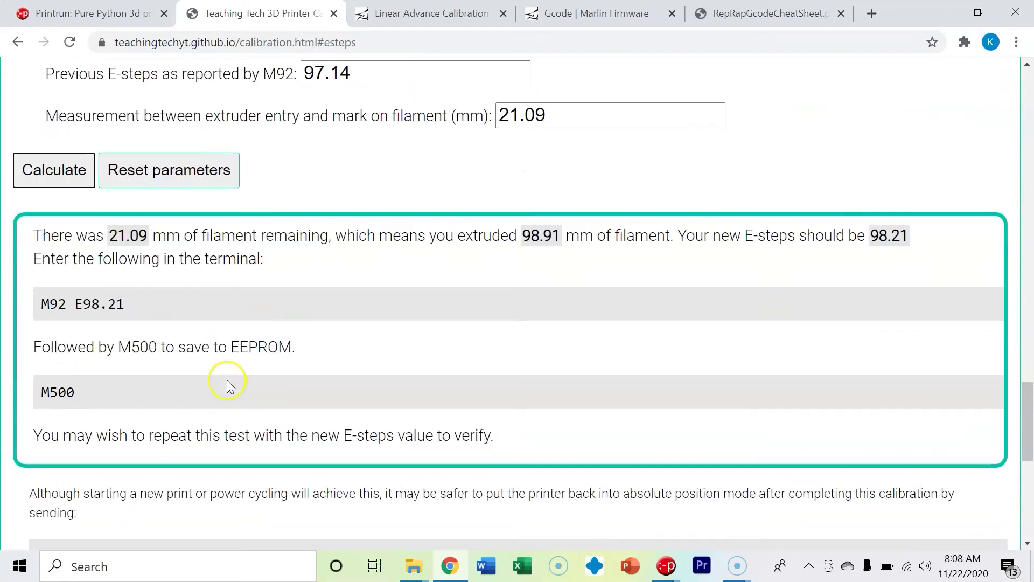
pyautogui.moveTo(143, 303); pyautogui.dragTo(37, 303)
pyautogui.hotkey('ctrl', 'c')
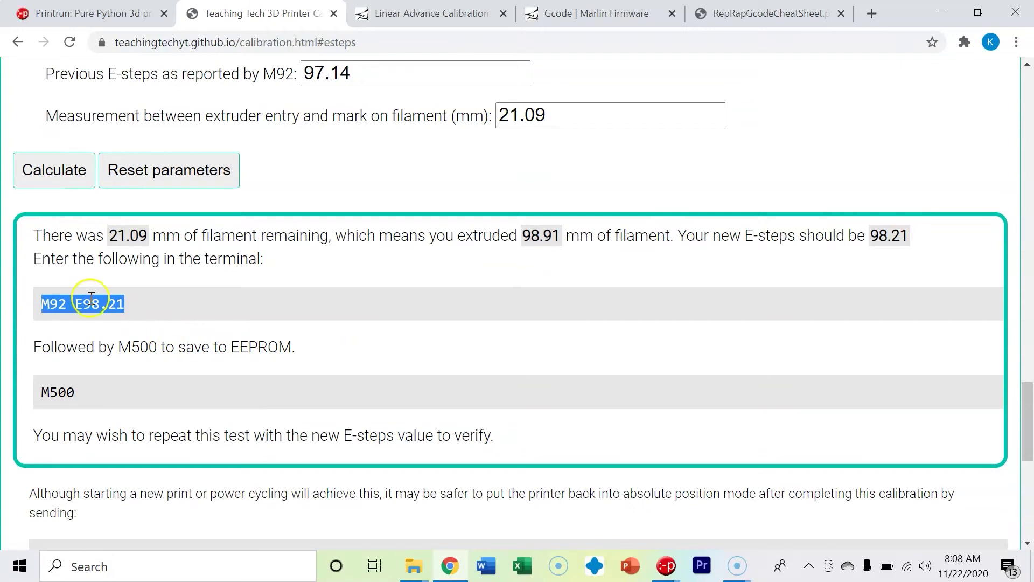
pyautogui.click(667, 567)
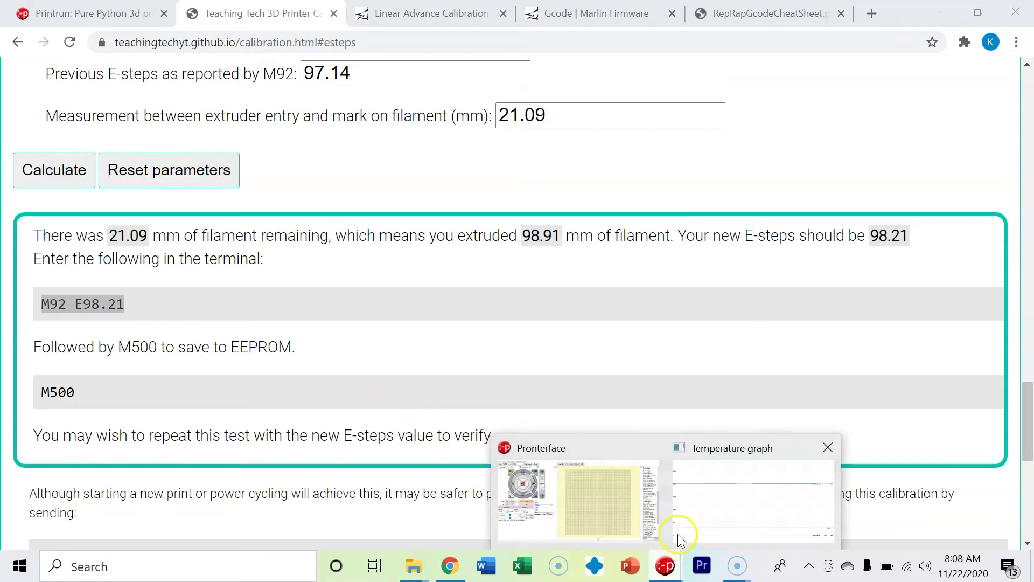
# Paste M92 E98.21 over the old m503 command and send it to the printer
pyautogui.click(639, 522)
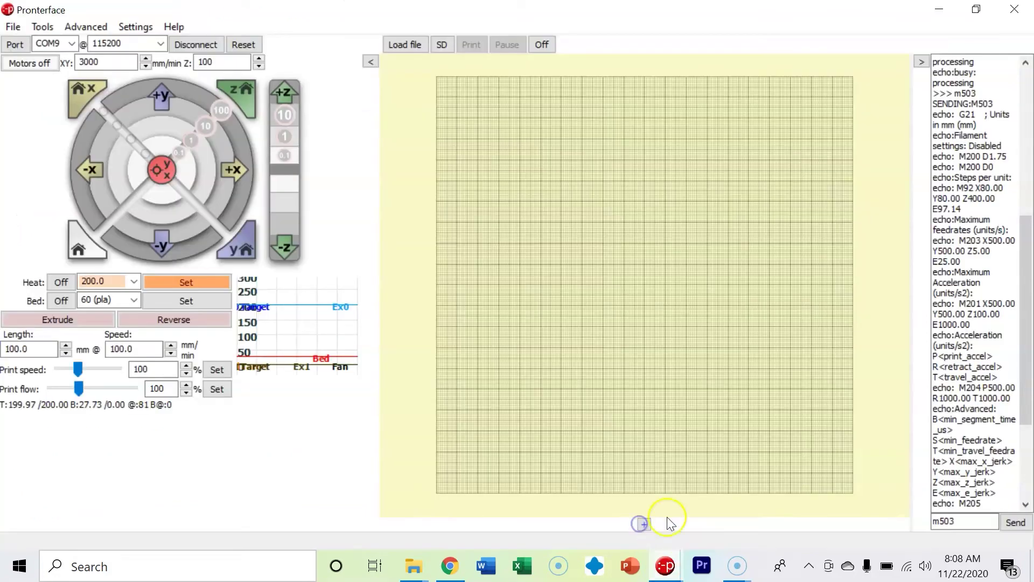
pyautogui.click(941, 521)
pyautogui.doubleClick(943, 521)
pyautogui.hotkey('ctrl', 'v')
pyautogui.click(970, 521)
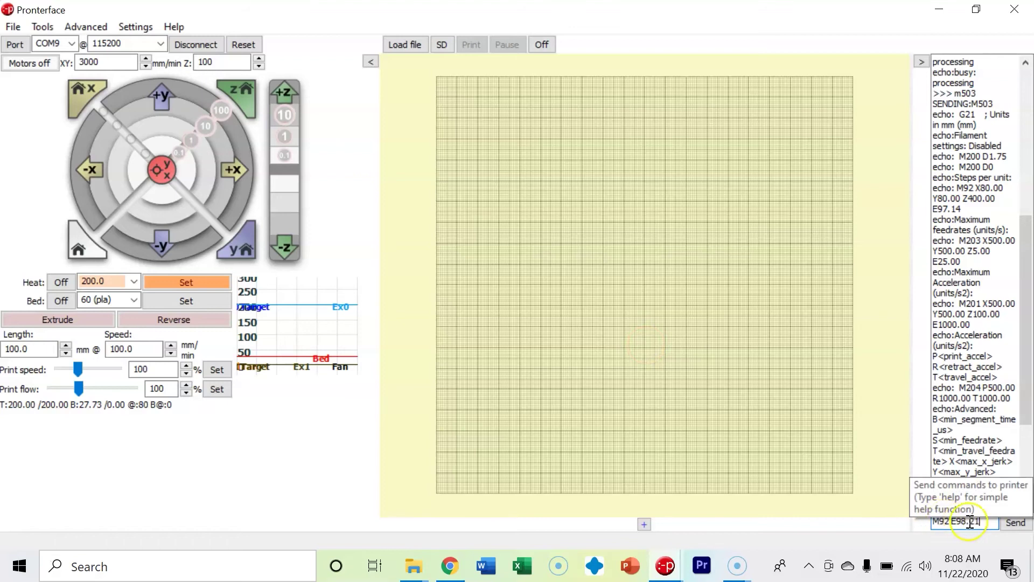
pyautogui.click(1016, 523)
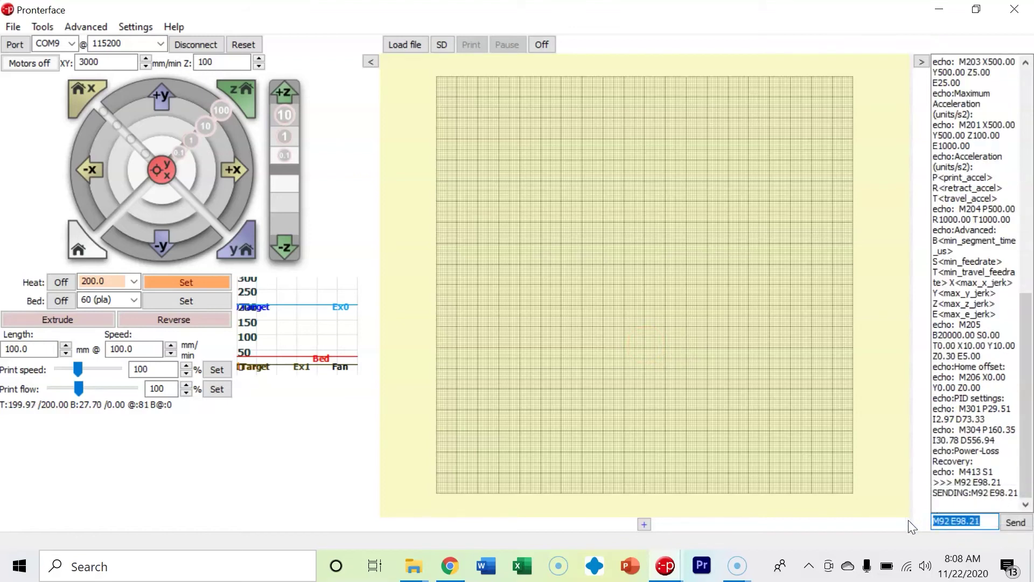
# Send M500 to save the new E-steps to EEPROM
pyautogui.write('m500')
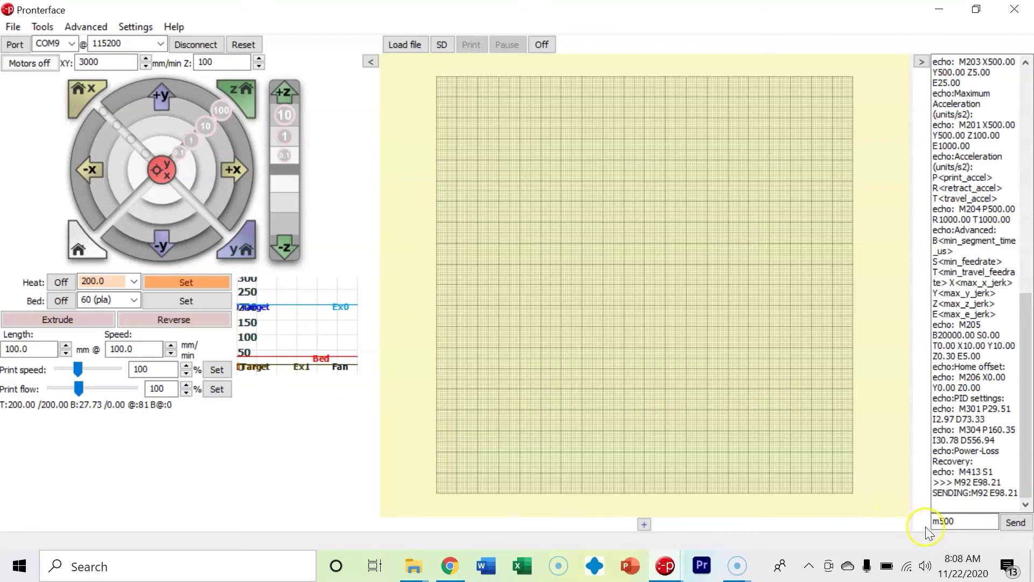
pyautogui.click(993, 520)
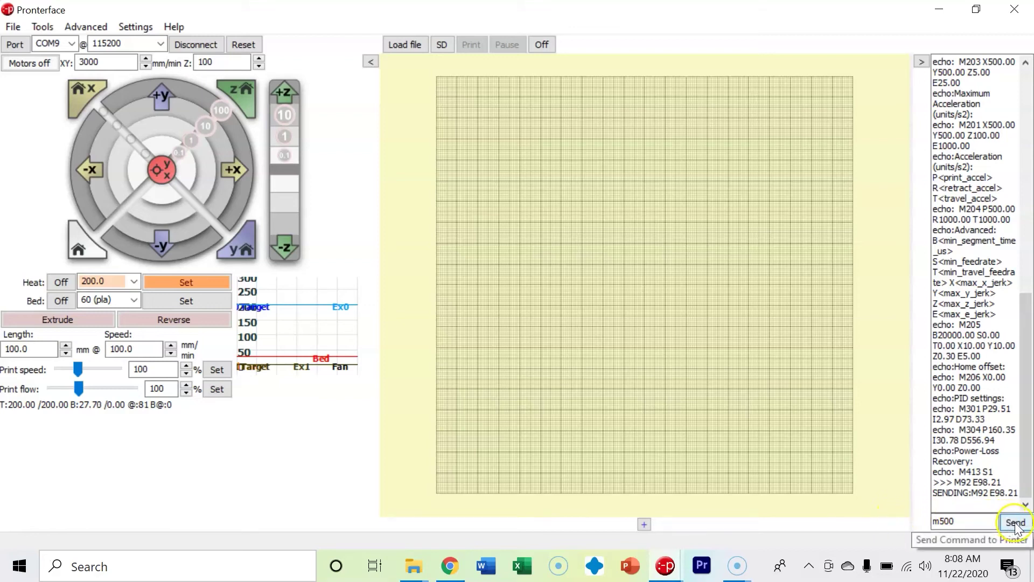
pyautogui.click(1016, 522)
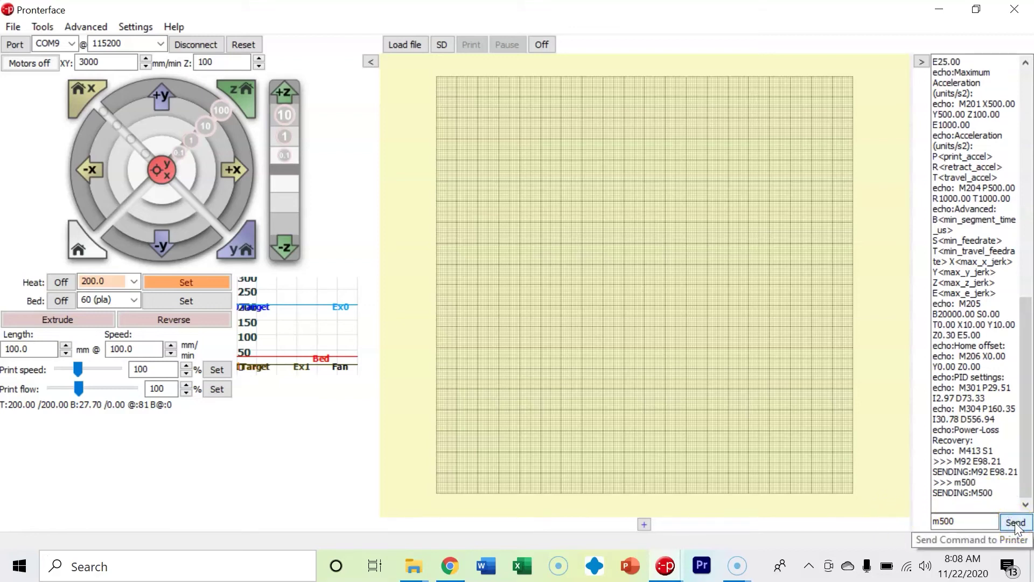
pyautogui.click(943, 520)
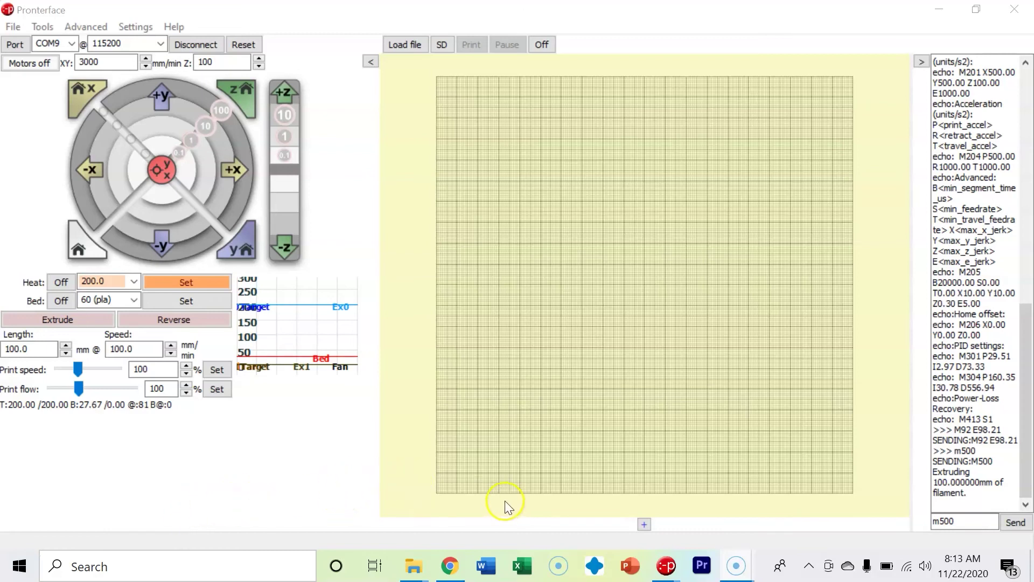
# Replace the 21.09 measurement with 20.03 mm and recalculate, giving M92 E97.17
pyautogui.moveTo(453, 572)
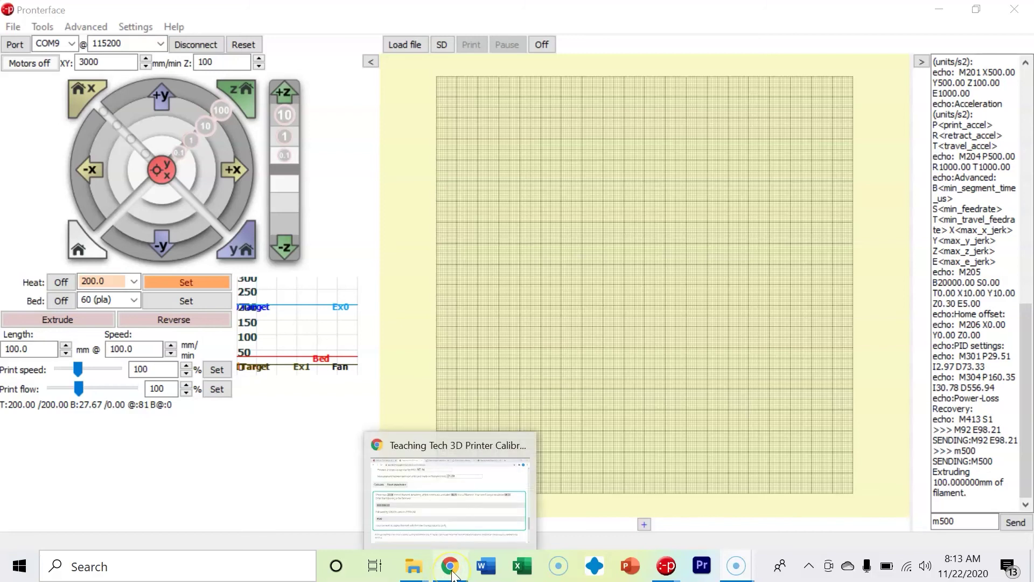
pyautogui.click(449, 503)
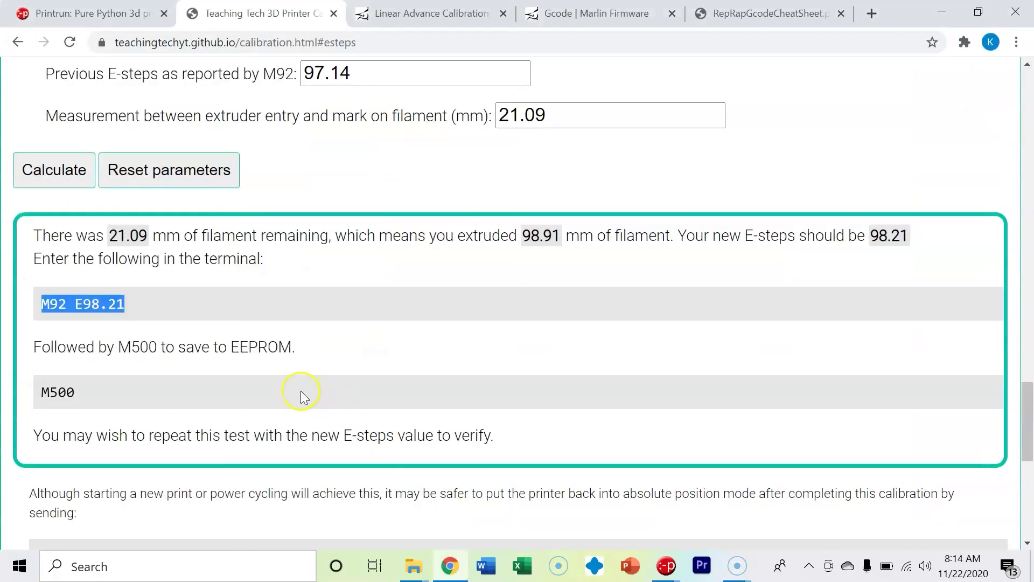
pyautogui.scroll(3, 304, 367)
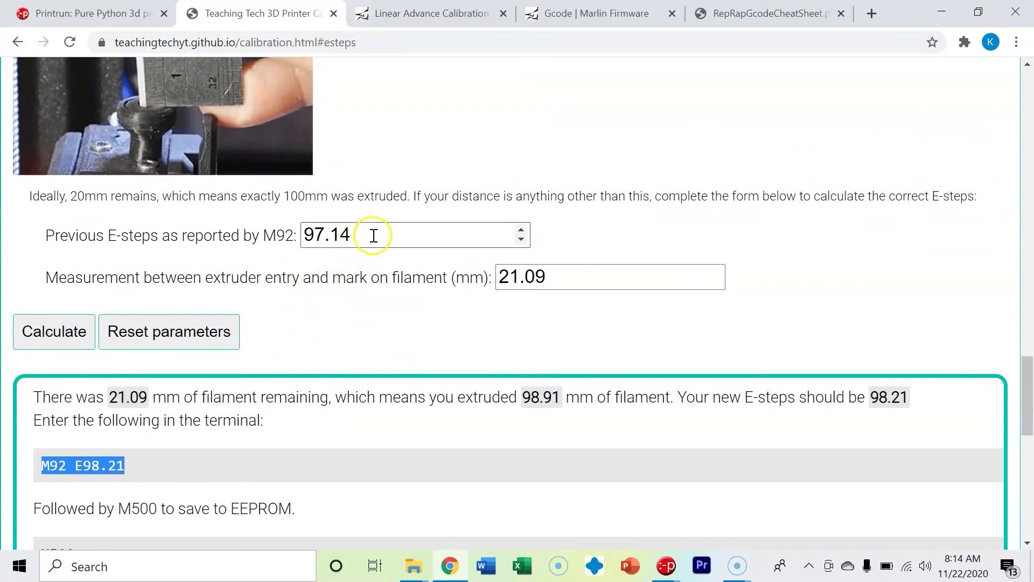
pyautogui.moveTo(561, 276); pyautogui.dragTo(485, 276)
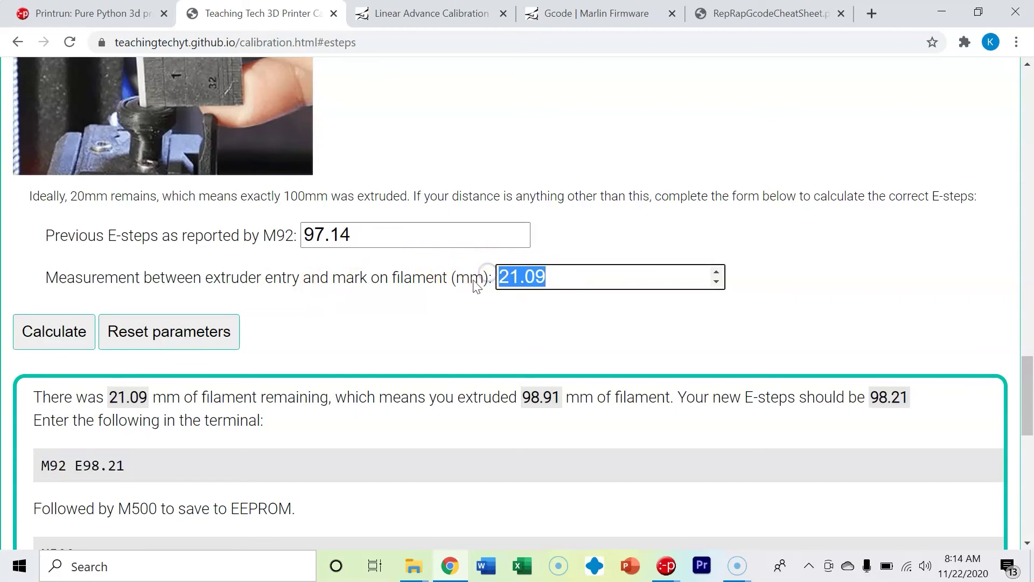
pyautogui.write('20.03')
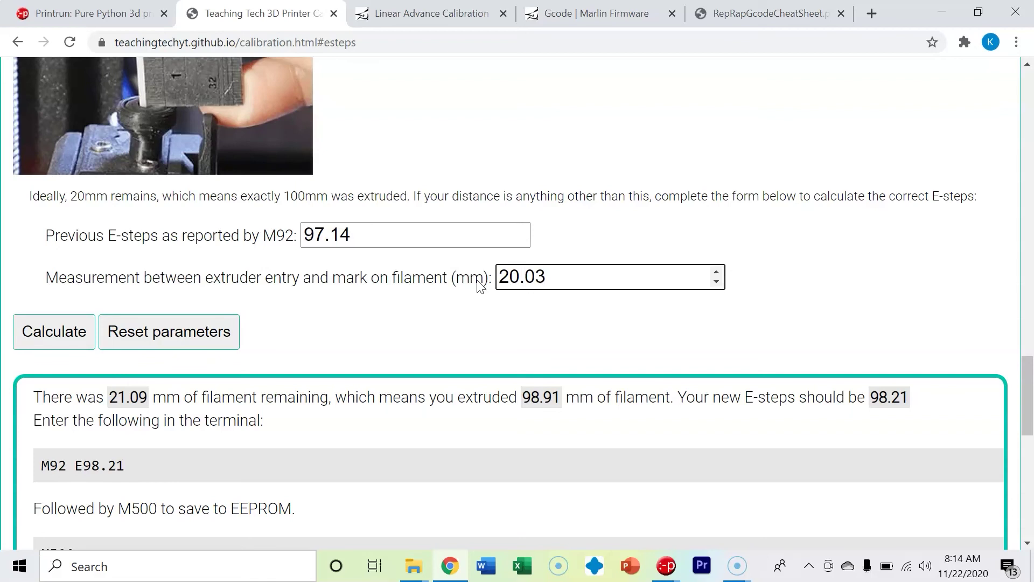
pyautogui.click(381, 311)
pyautogui.click(204, 372)
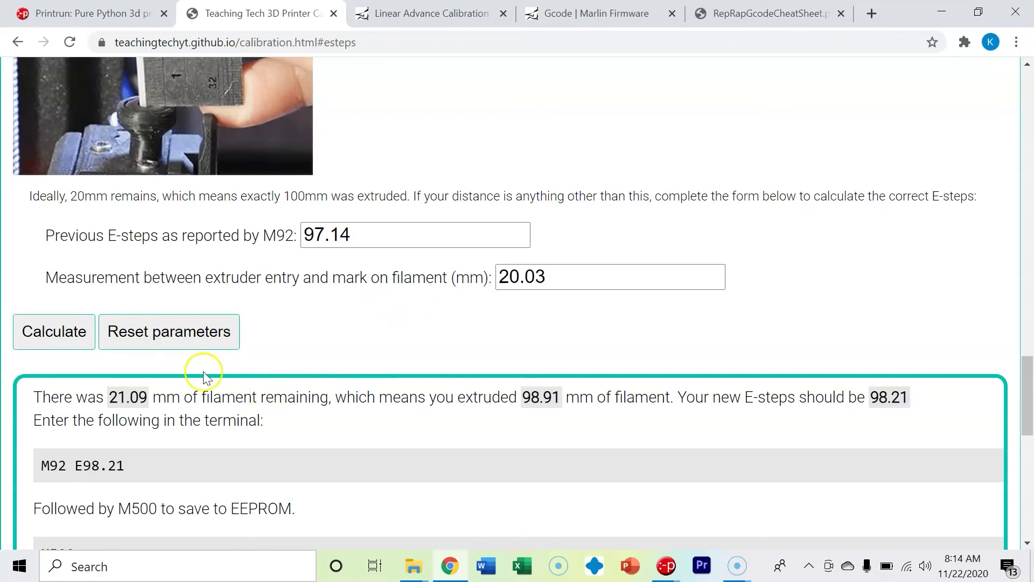
pyautogui.click(67, 340)
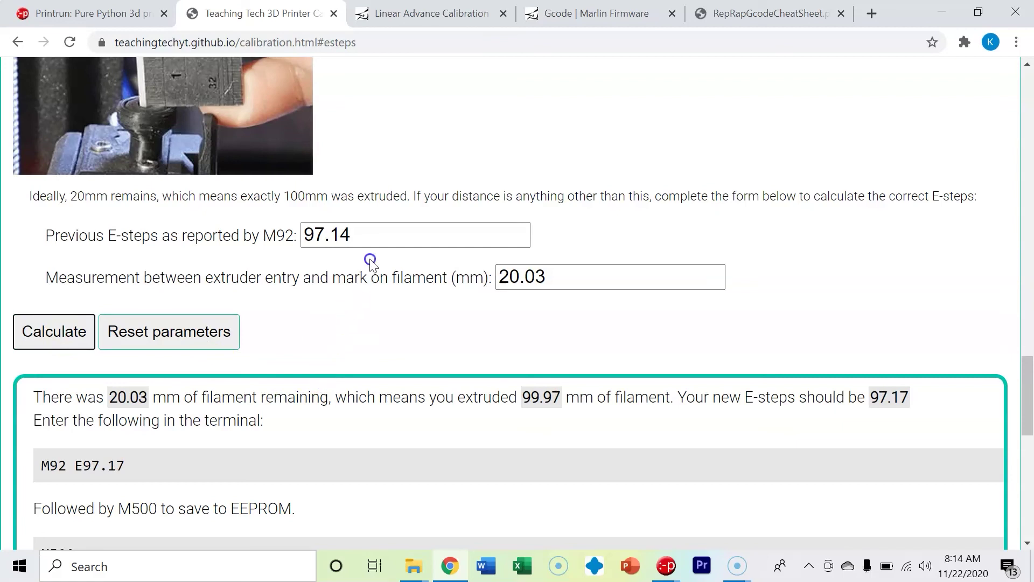
# Compare the previous E-steps value 97.14 against the Pronterface console log
pyautogui.moveTo(363, 235); pyautogui.dragTo(291, 234)
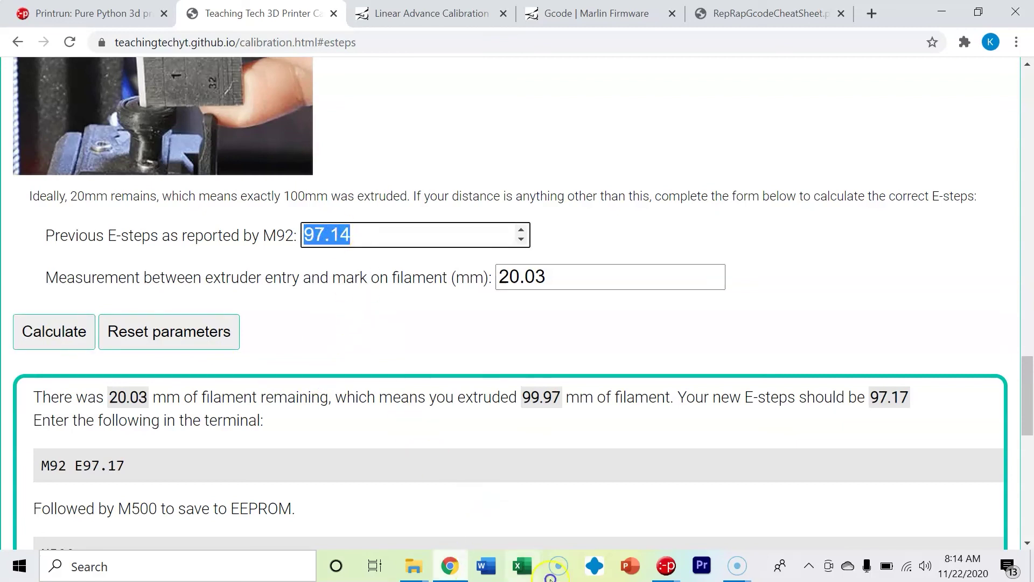
pyautogui.click(674, 568)
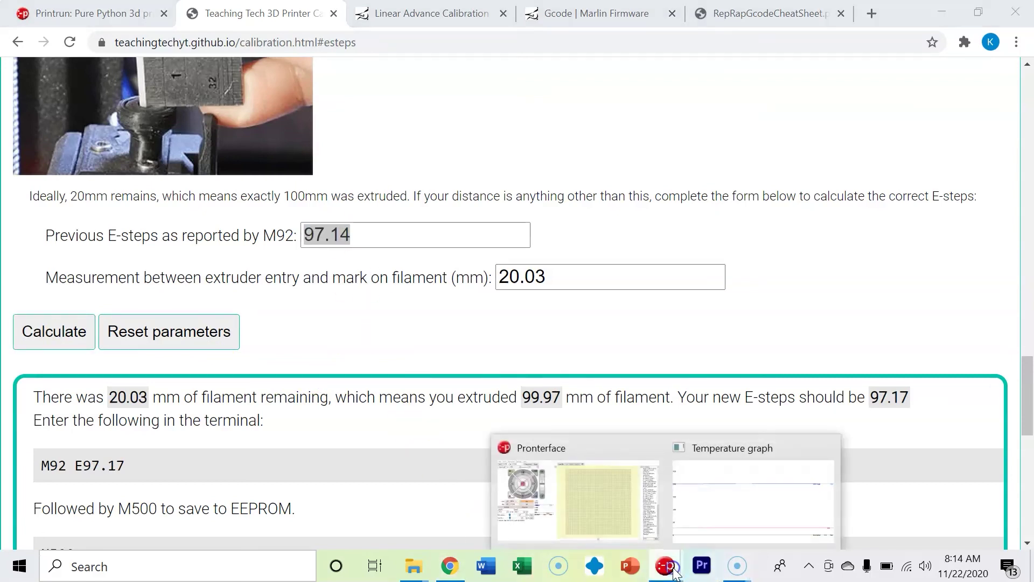
pyautogui.click(623, 512)
pyautogui.click(991, 434)
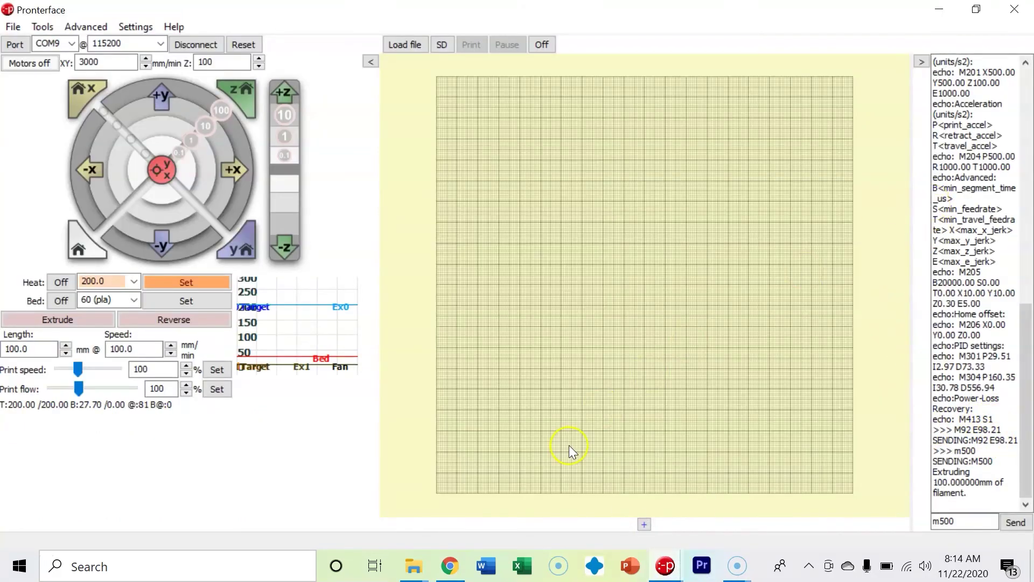
pyautogui.click(451, 566)
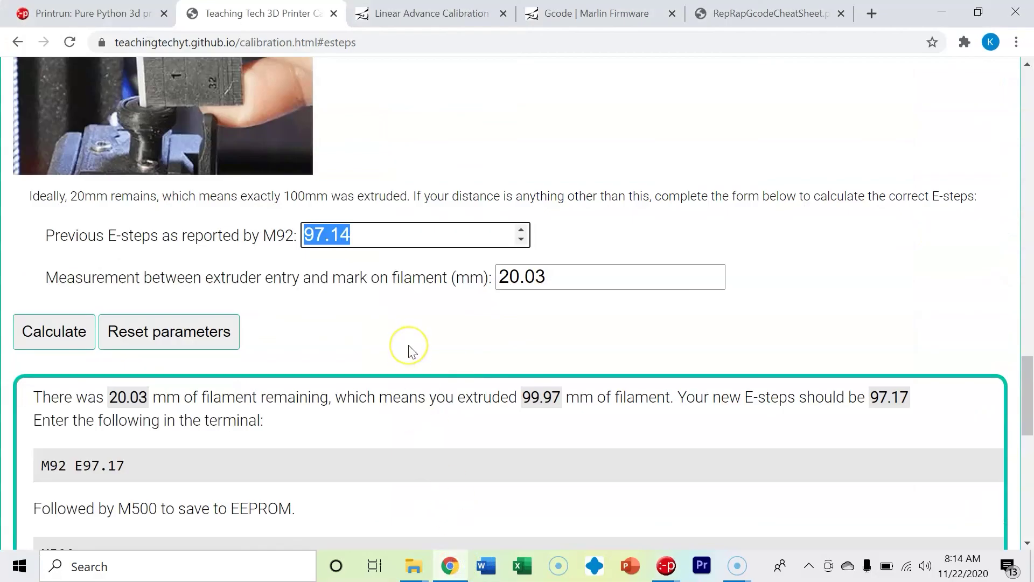
# Correct previous E-steps to 98.21, recalculate, and copy the resulting M92 E98.24 command
pyautogui.write('98.21')
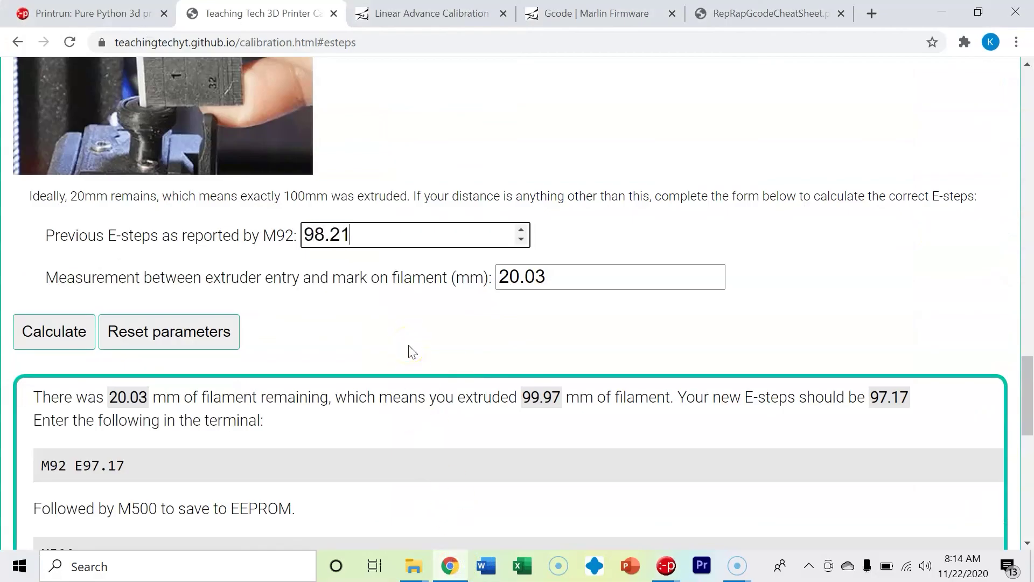
pyautogui.click(72, 332)
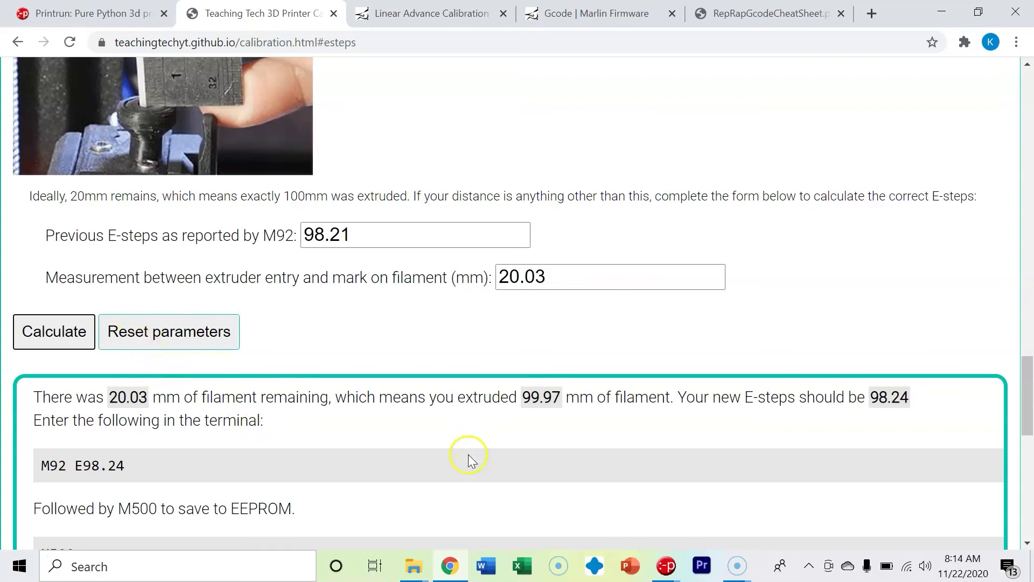
pyautogui.moveTo(248, 465); pyautogui.dragTo(20, 466)
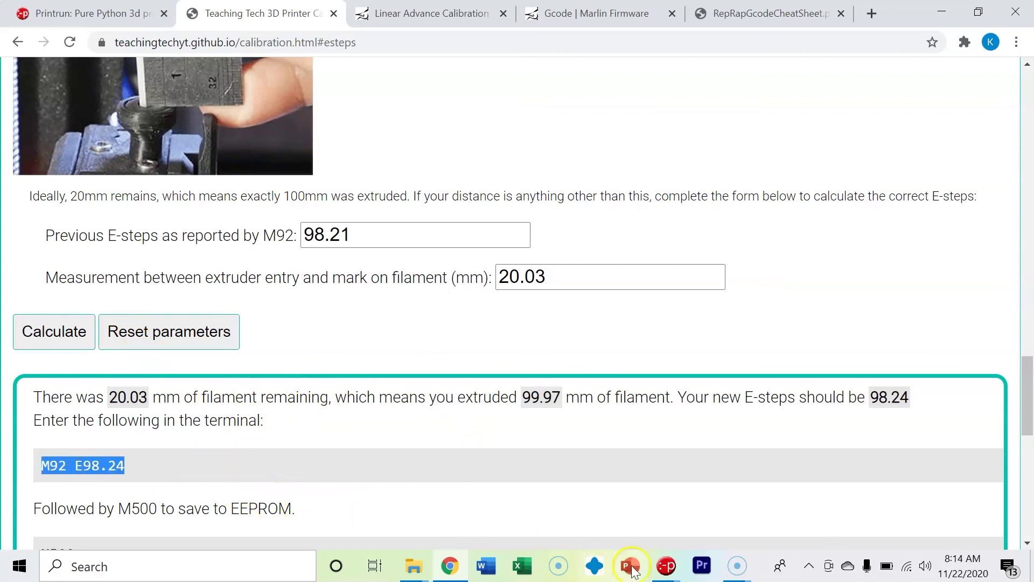
# Bring Pronterface back to the front and focus its command entry
pyautogui.click(666, 567)
pyautogui.click(655, 517)
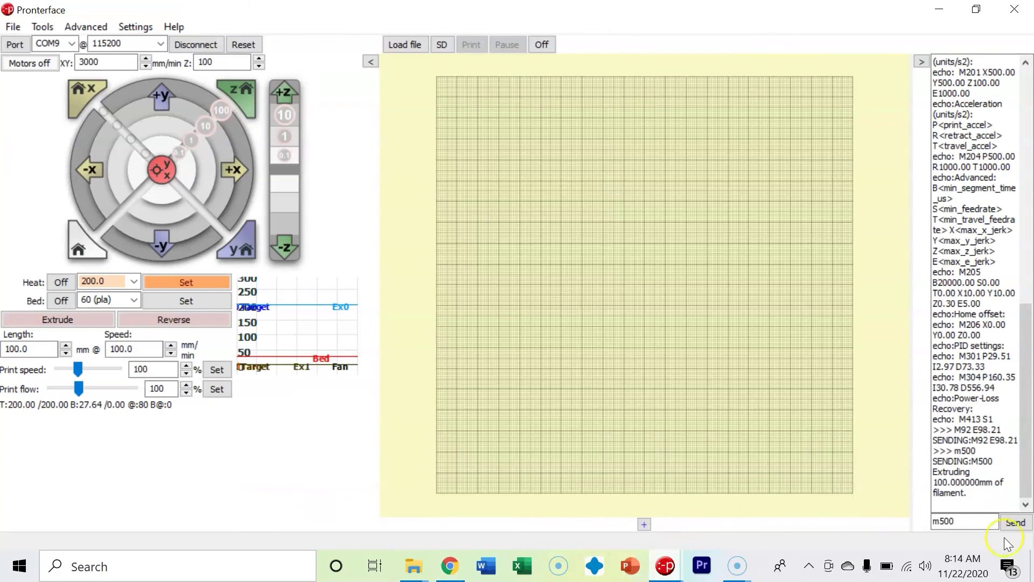
pyautogui.click(981, 522)
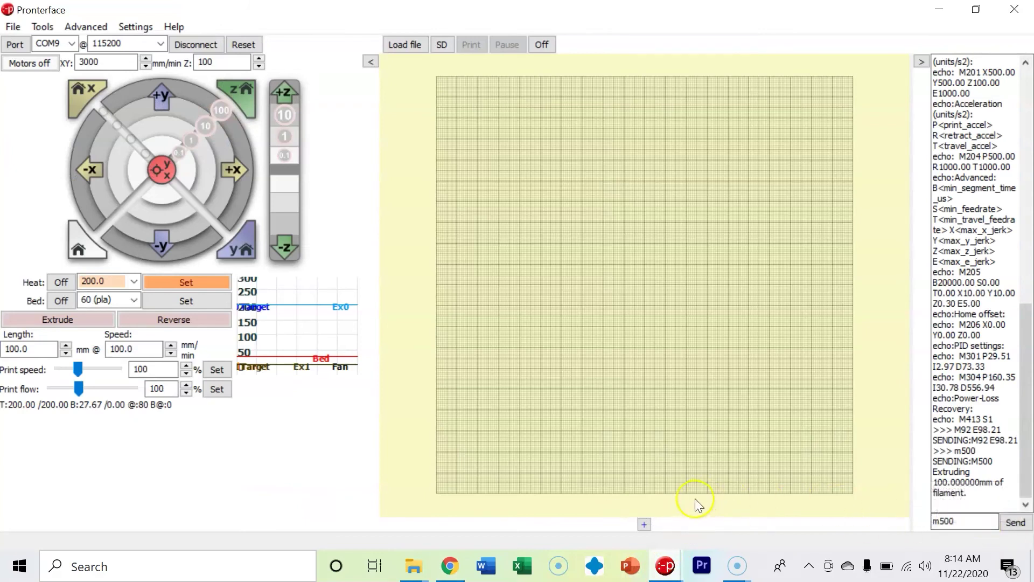